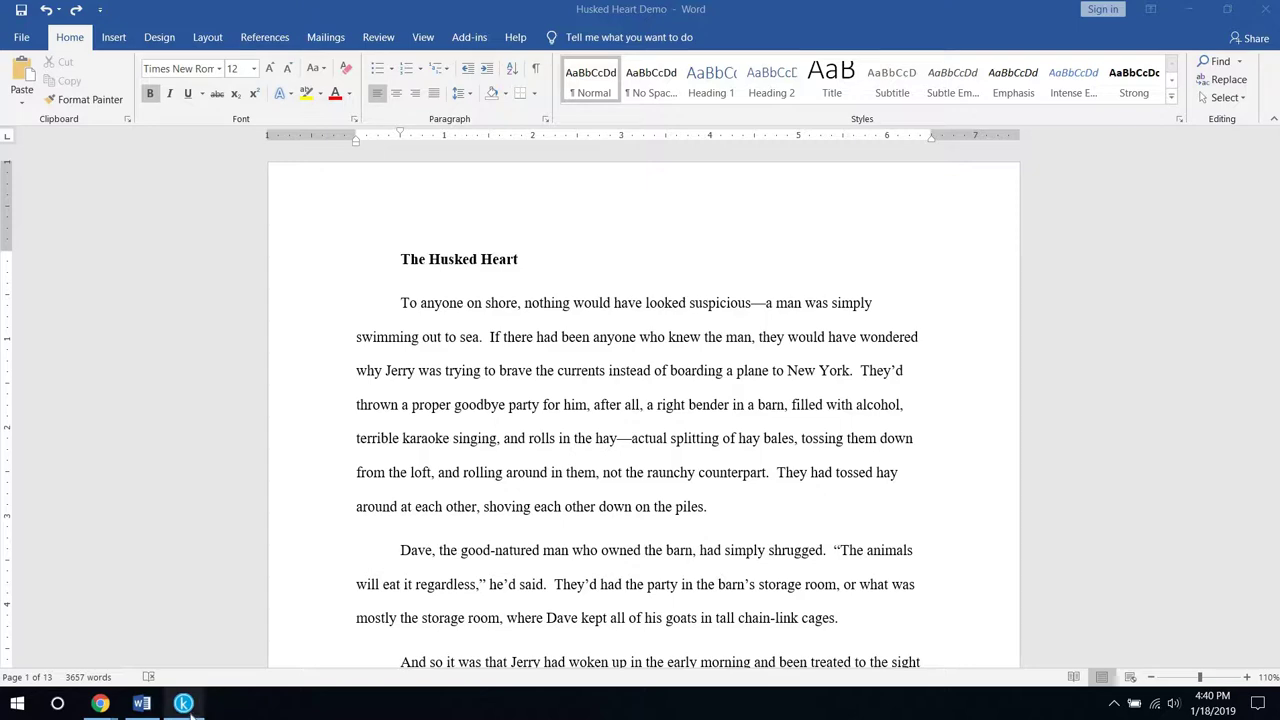
# Switch to Kindle Create and open the preview of The Husked Heart project
pyautogui.moveTo(188, 706)
pyautogui.click(150, 580)
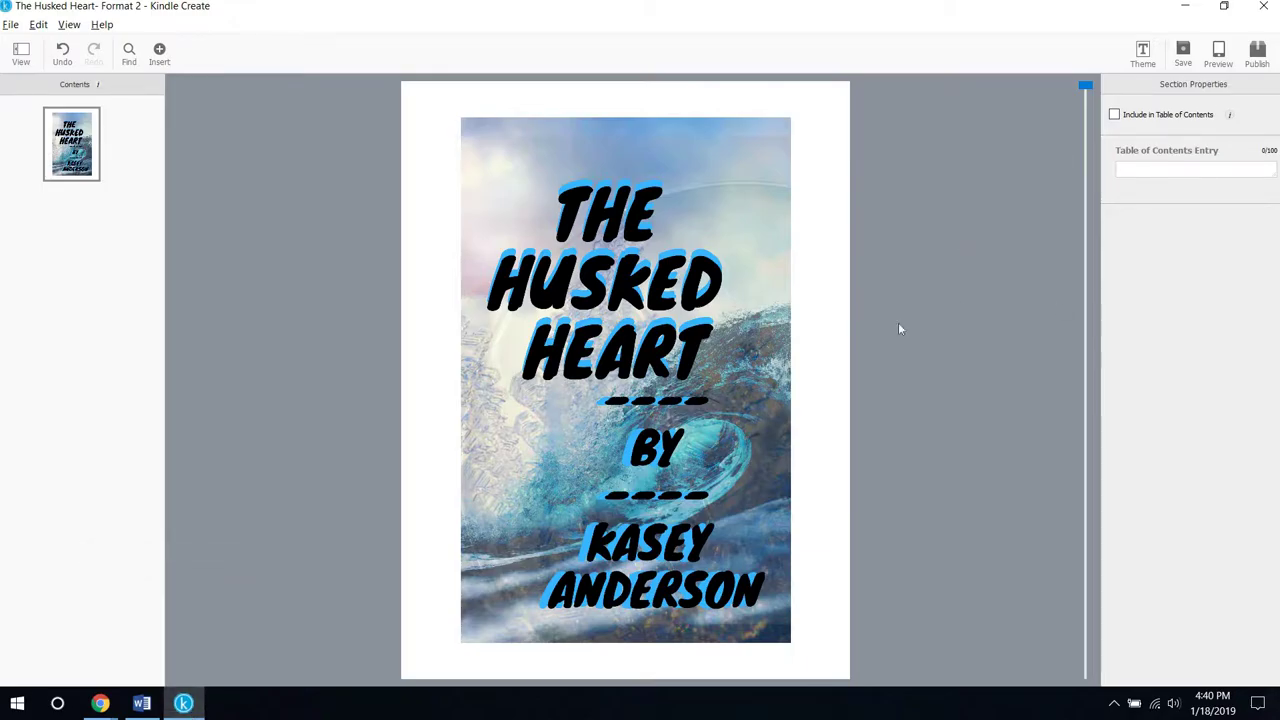
pyautogui.click(1218, 56)
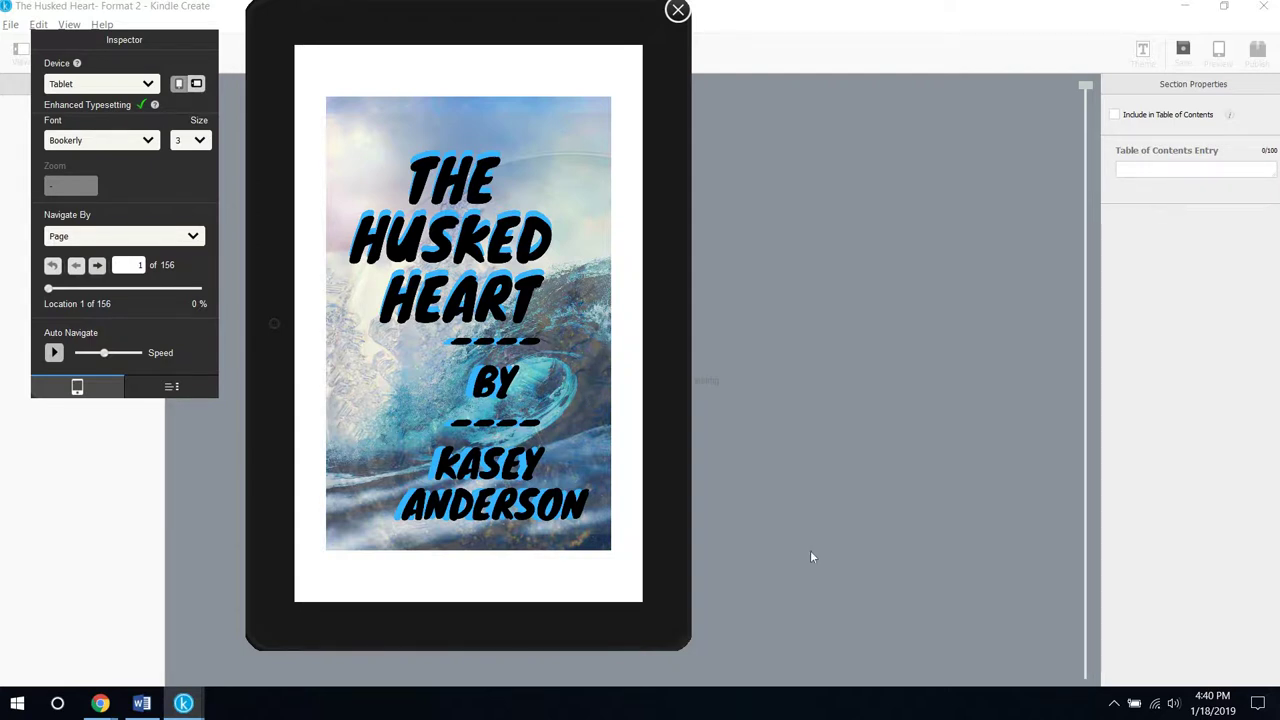
# Page through the book's formatted pages in the tablet preview and return to the cover page
pyautogui.press('Right')
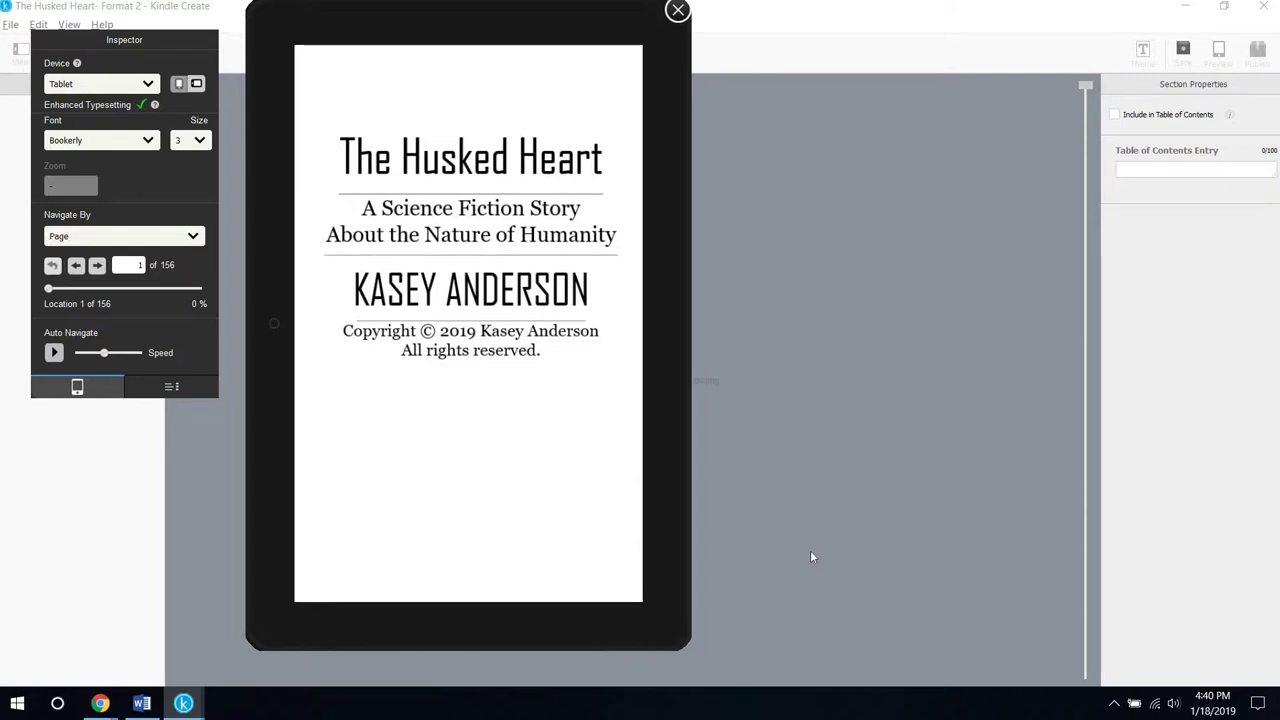
pyautogui.press('Right')
pyautogui.press('Right')
pyautogui.press('Right')
pyautogui.press('Right')
pyautogui.press('Right')
pyautogui.press('Right')
pyautogui.press('Right')
pyautogui.press('Right')
pyautogui.press('Right')
pyautogui.press('Right')
pyautogui.press('Right')
pyautogui.press('Right')
pyautogui.press('Right')
pyautogui.press('Right')
pyautogui.press('Right')
pyautogui.press('Right')
pyautogui.press('Right')
pyautogui.press('Right')
pyautogui.press('Right')
pyautogui.press('Right')
pyautogui.press('Right')
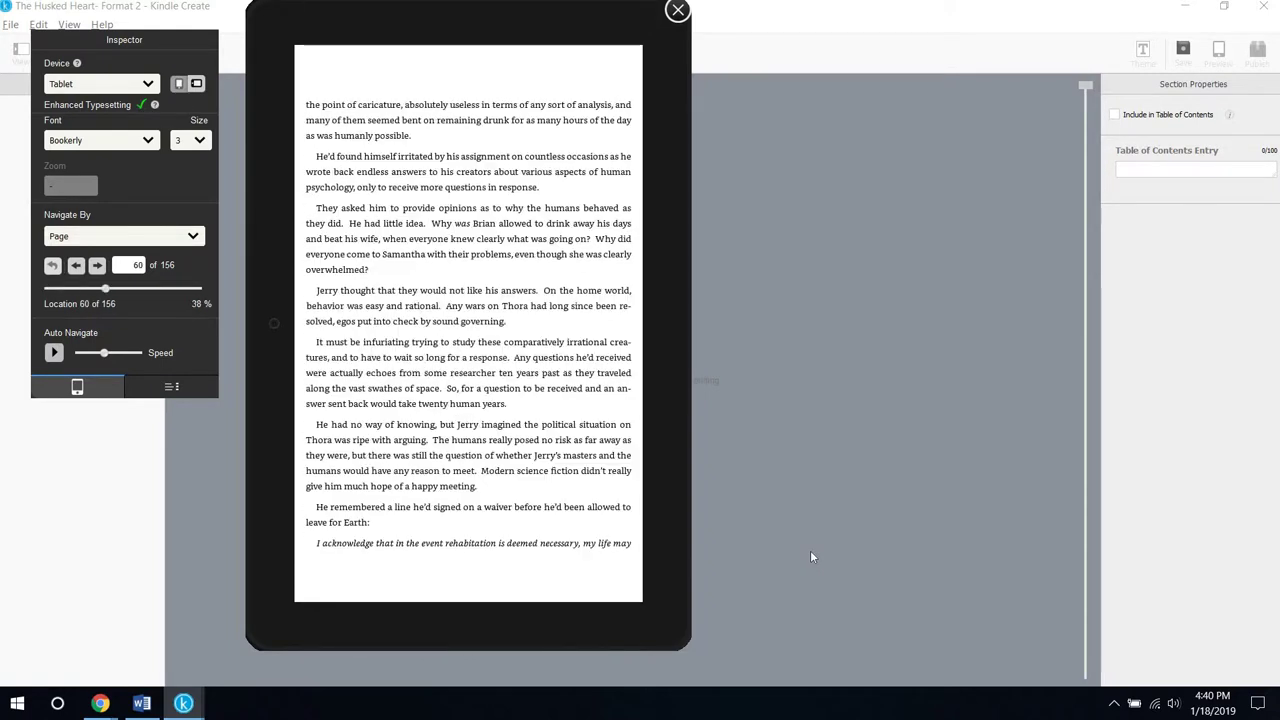
pyautogui.press('Home')
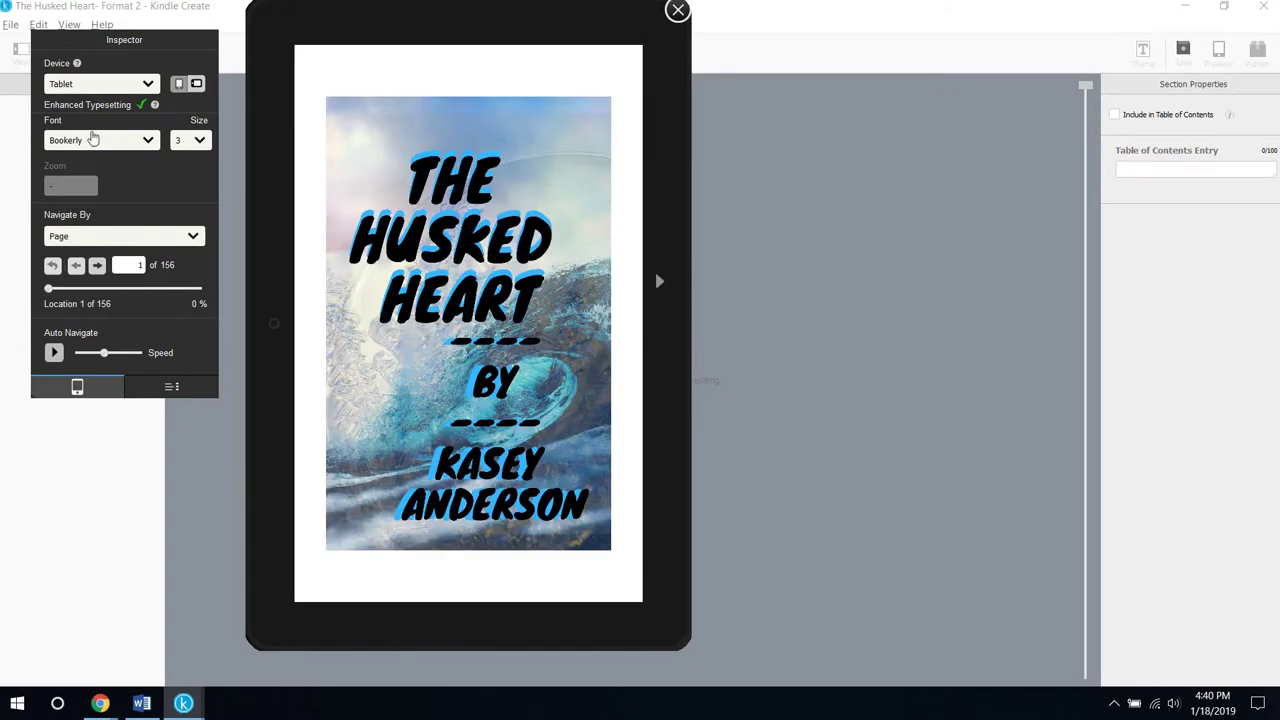
# Set the preview device to Phone, page through the book's formatted text, and close the preview
pyautogui.click(100, 84)
pyautogui.click(100, 110)
pyautogui.press('Right')
pyautogui.press('Right')
pyautogui.press('Right')
pyautogui.press('Right')
pyautogui.press('Right')
pyautogui.press('Right')
pyautogui.press('Right')
pyautogui.press('Right')
pyautogui.press('Right')
pyautogui.press('Right')
pyautogui.press('Right')
pyautogui.press('Right')
pyautogui.press('Right')
pyautogui.press('Right')
pyautogui.press('Right')
pyautogui.press('Right')
pyautogui.press('Right')
pyautogui.press('Right')
pyautogui.press('Right')
pyautogui.press('Right')
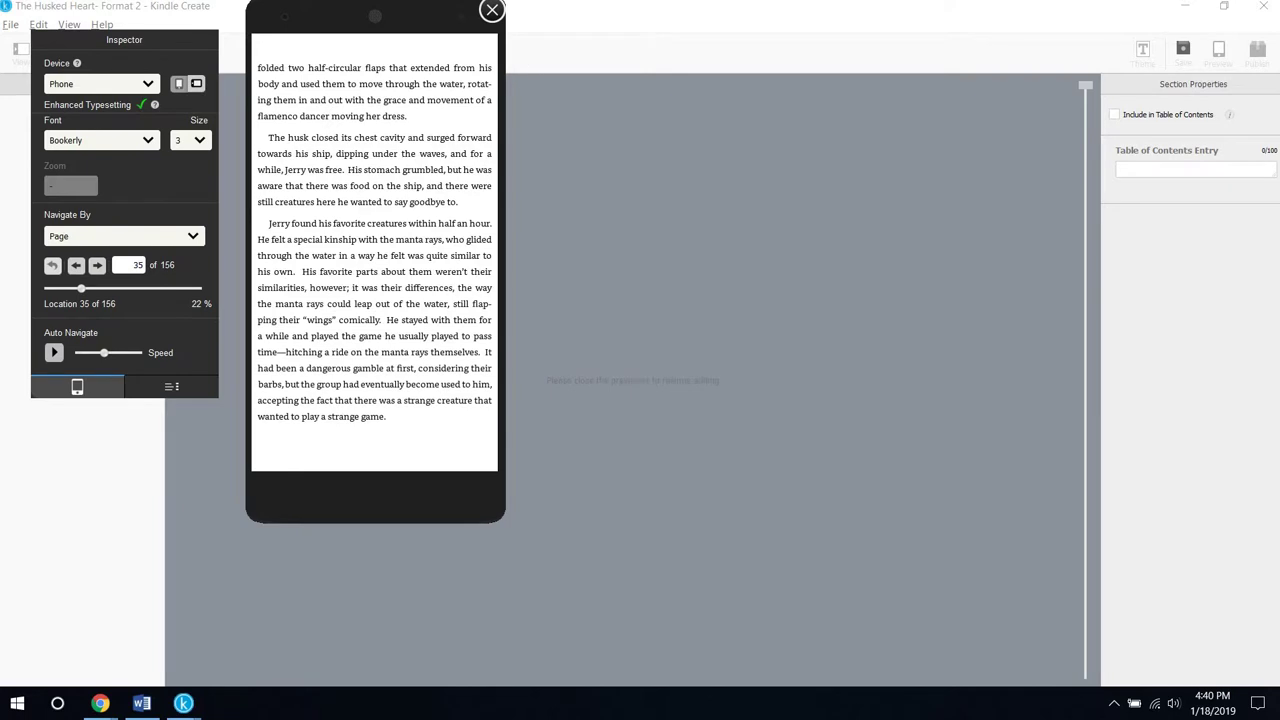
pyautogui.click(492, 11)
# Switch to the KDP eBook Manuscript Formatting Guide in Chrome and review its list of formatting steps
pyautogui.click(141, 703)
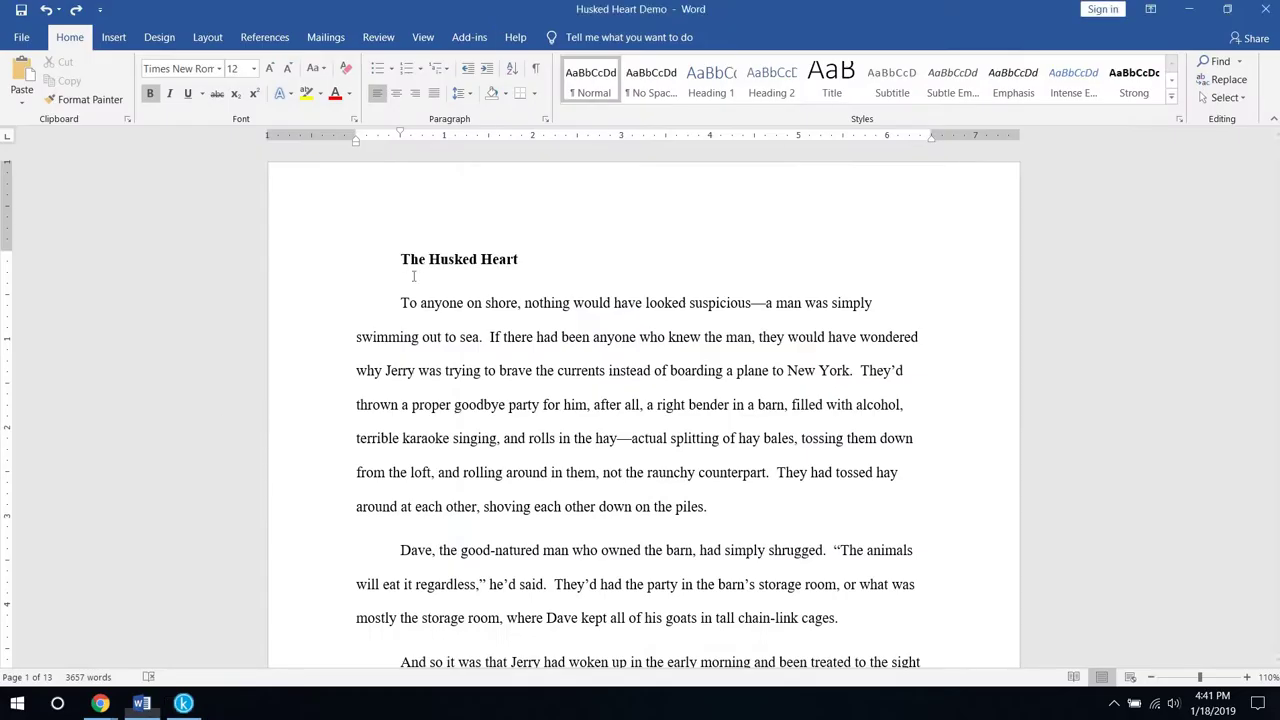
pyautogui.moveTo(100, 703)
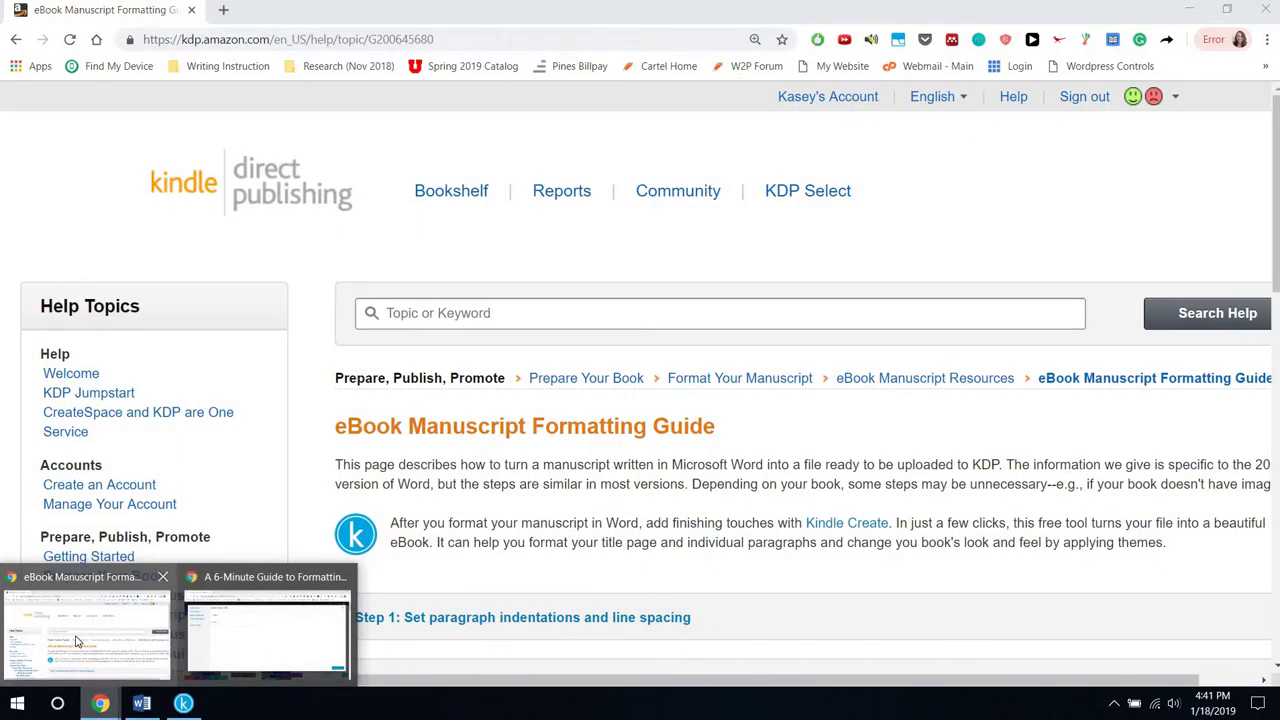
pyautogui.click(77, 641)
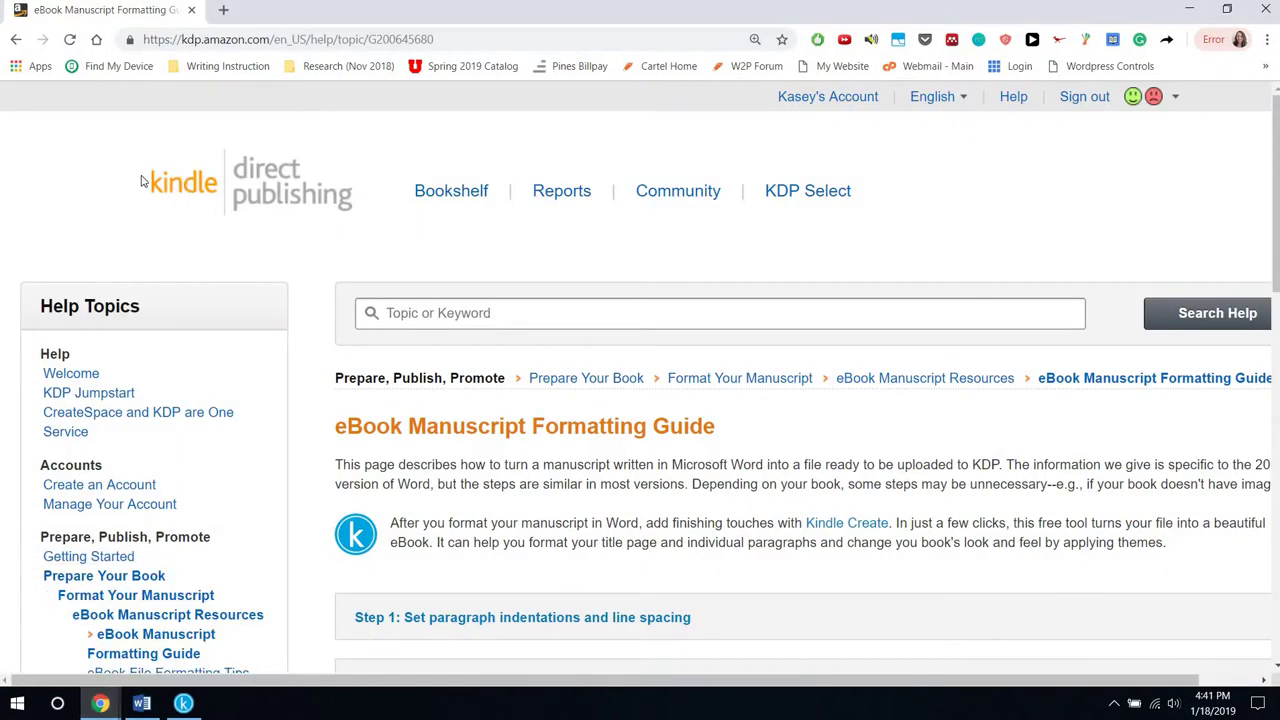
pyautogui.scroll(-3, 616, 306)
pyautogui.scroll(-1, 616, 309)
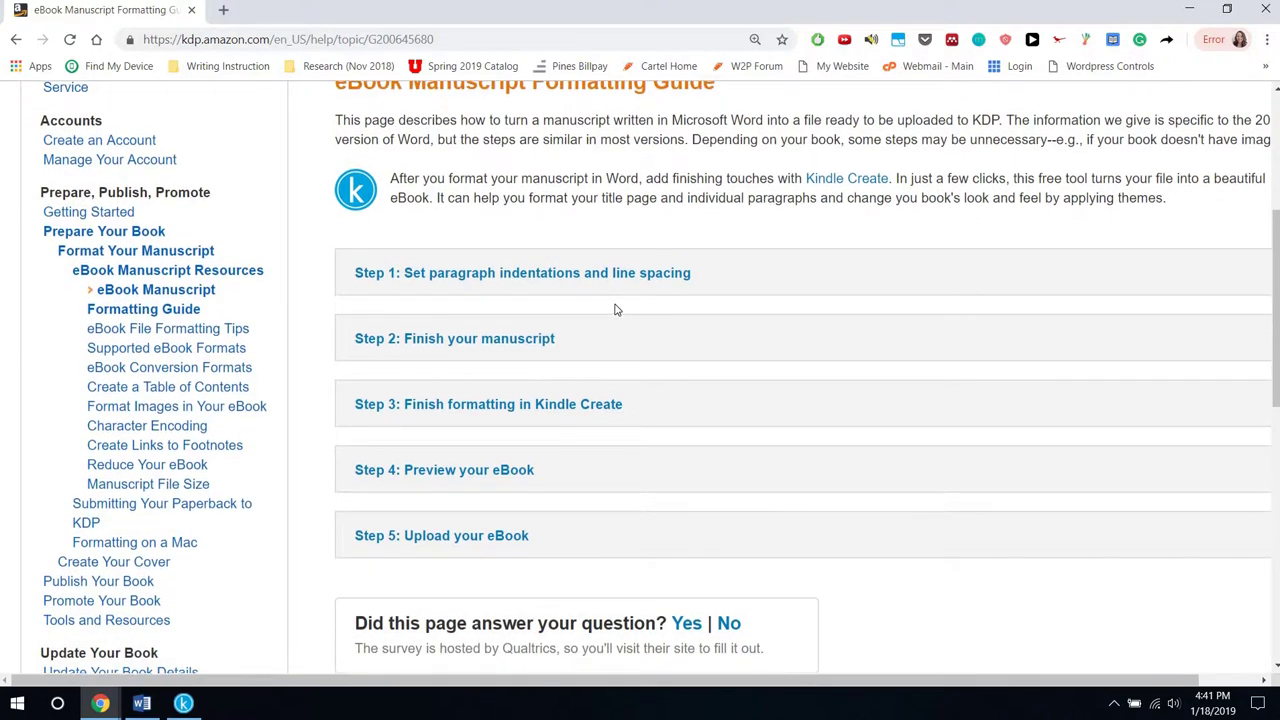
pyautogui.scroll(1, 616, 309)
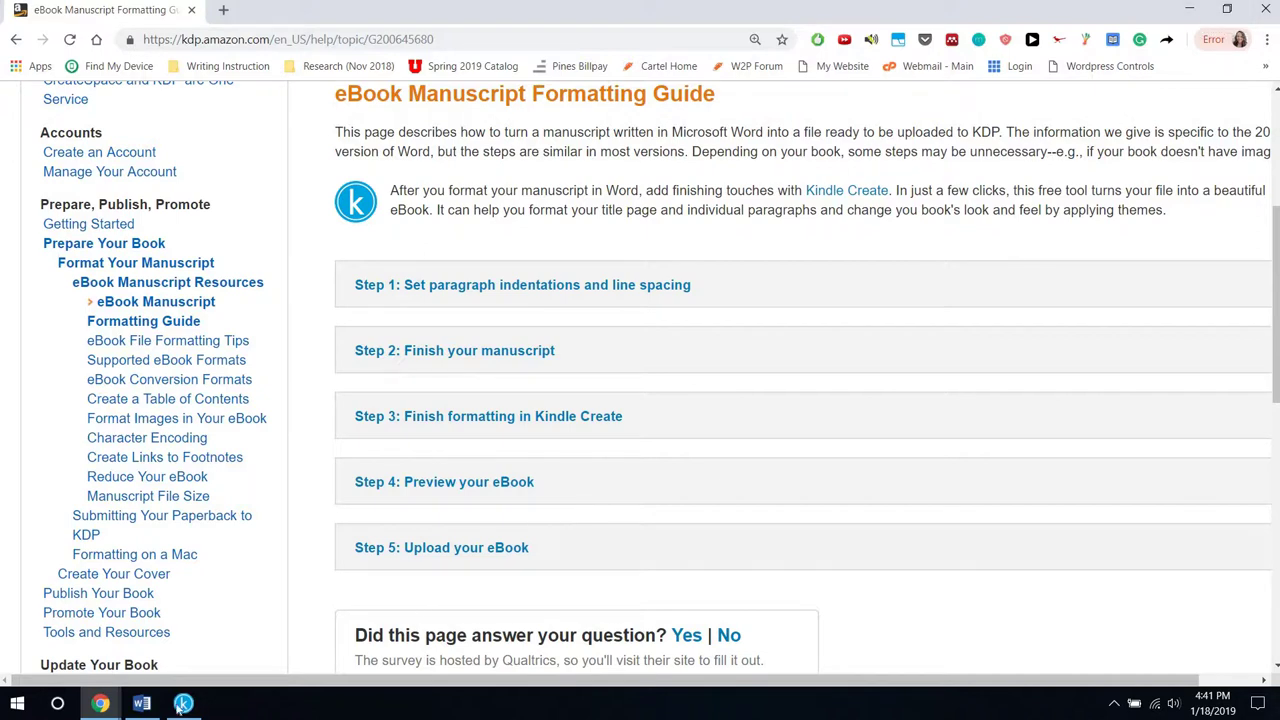
# Switch to the Husked Heart Demo document in Word and remove the first-line indent from the entire manuscript
pyautogui.click(143, 706)
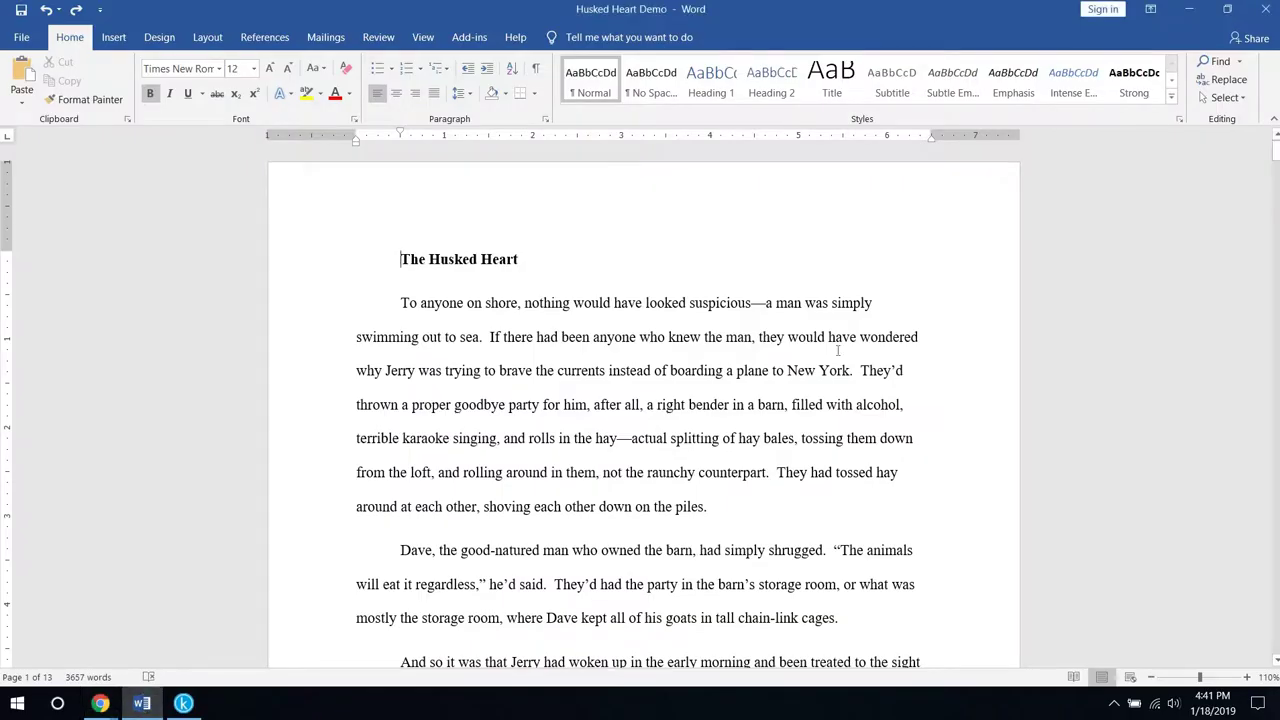
pyautogui.hotkey('ctrl', 'a')
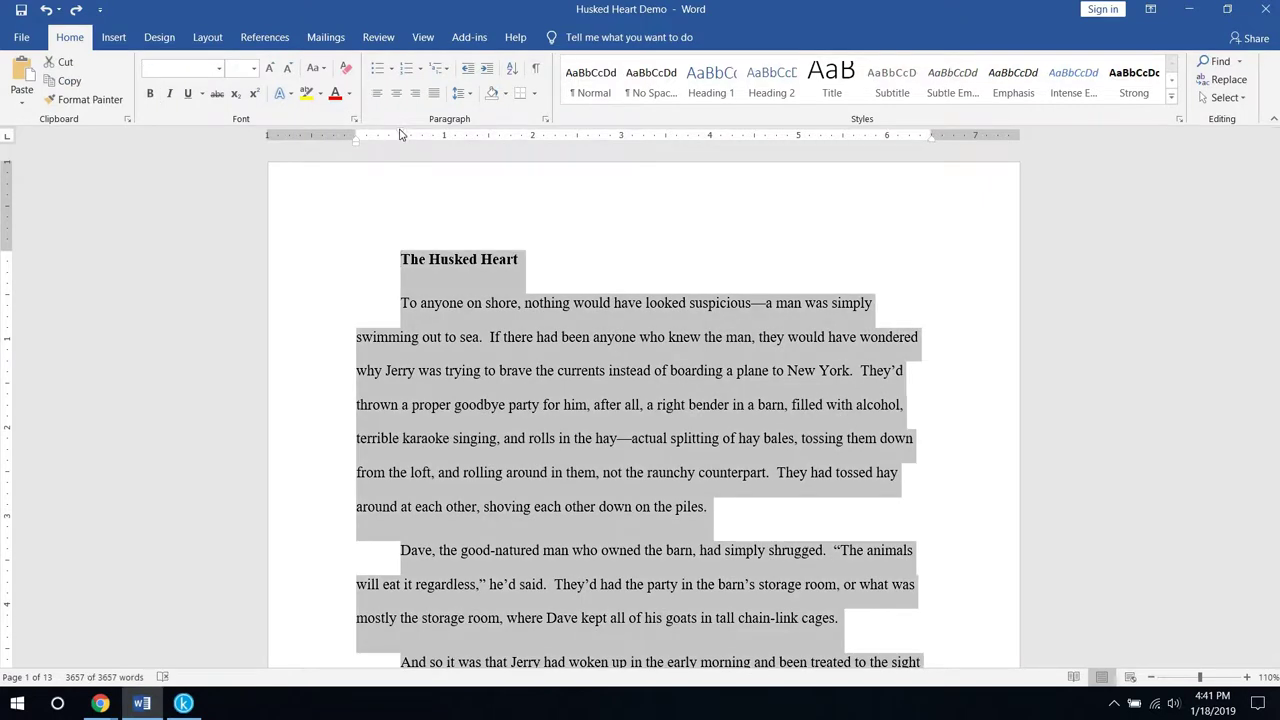
pyautogui.moveTo(374, 136); pyautogui.dragTo(356, 136)
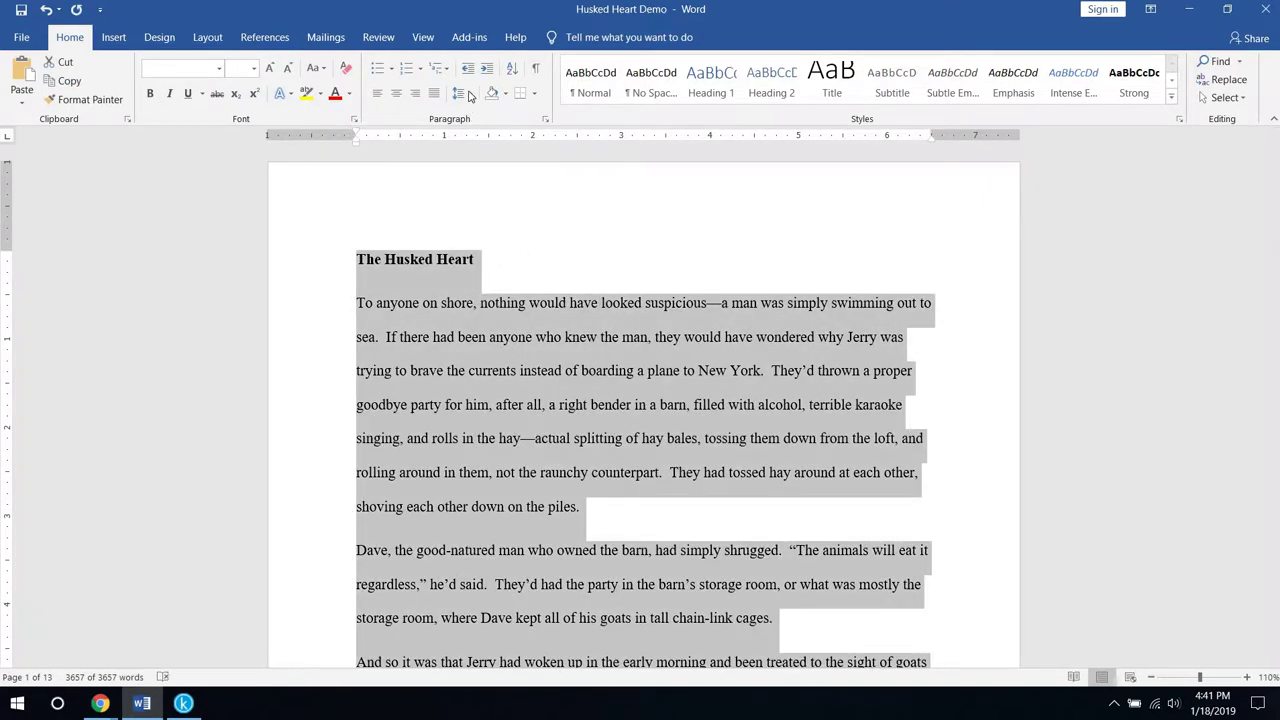
# Delete the title line "The Husked Heart" above the first paragraph
pyautogui.click(543, 271)
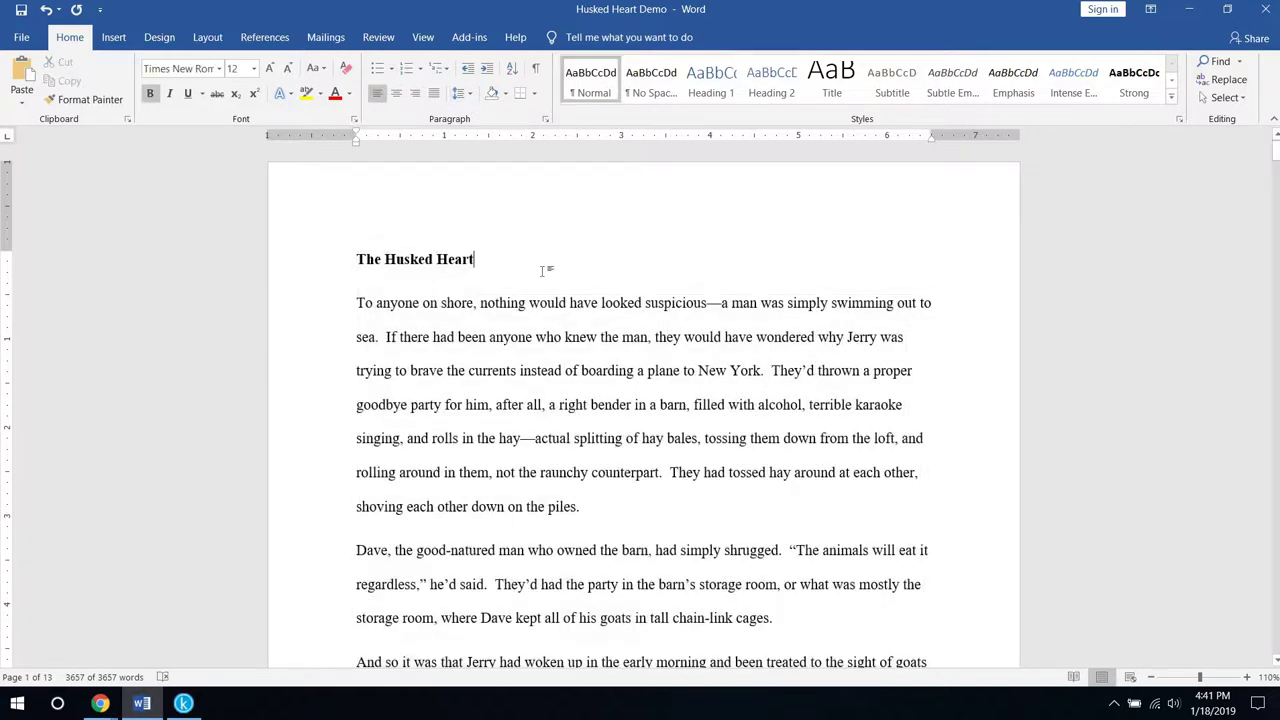
pyautogui.tripleClick(392, 258)
pyautogui.press('Delete')
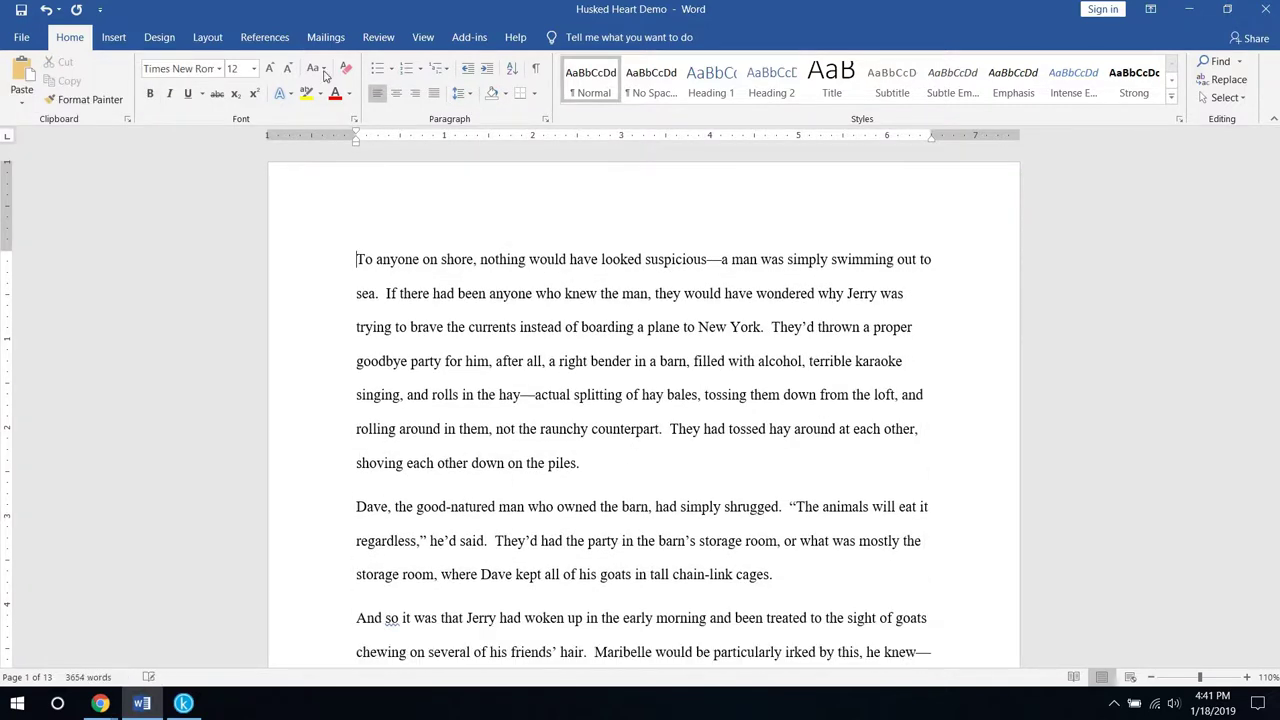
# Set the line spacing of the entire manuscript to 1.0
pyautogui.hotkey('ctrl', 'a')
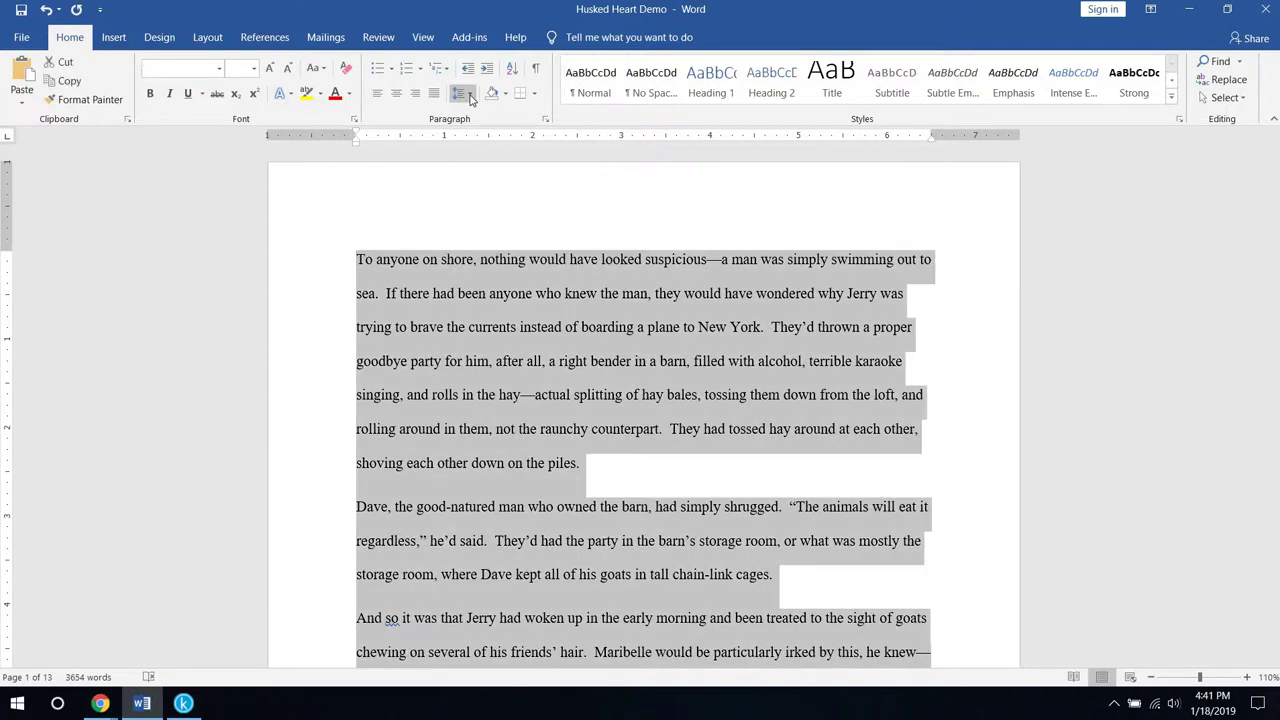
pyautogui.click(471, 99)
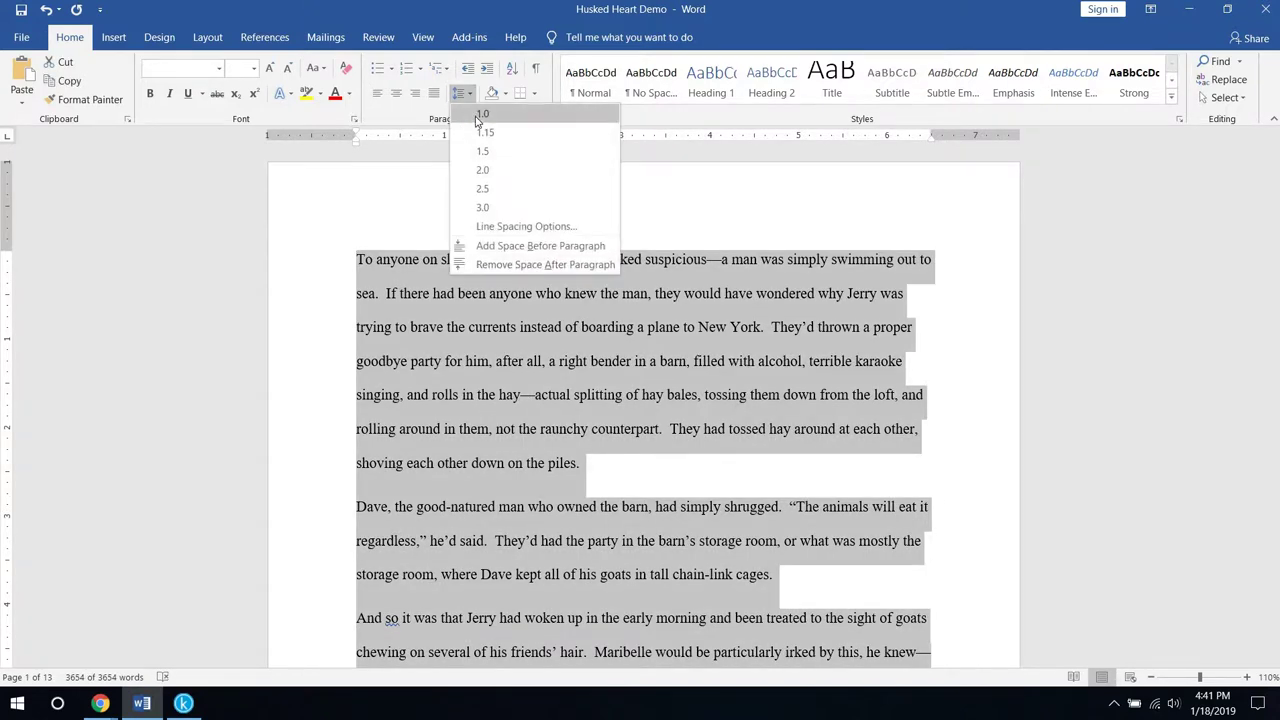
pyautogui.click(480, 116)
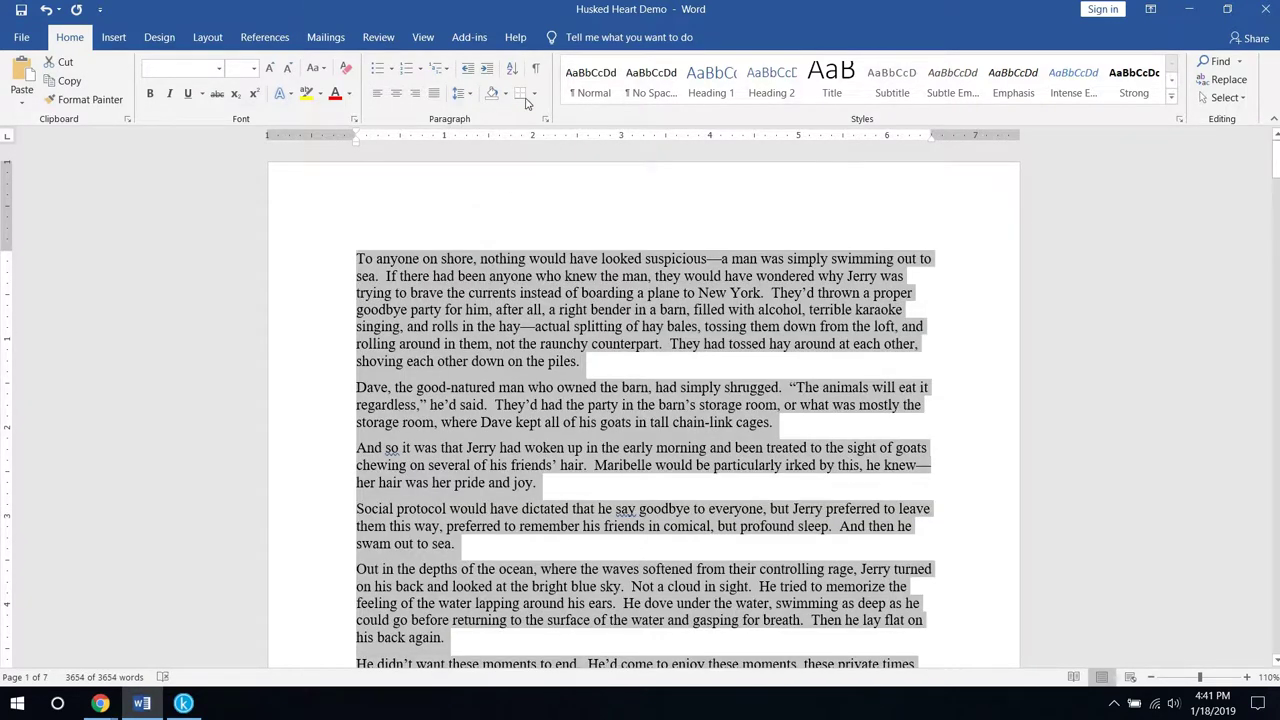
# Apply a special first-line indentation of 0.2" to all paragraphs of the manuscript
pyautogui.click(550, 119)
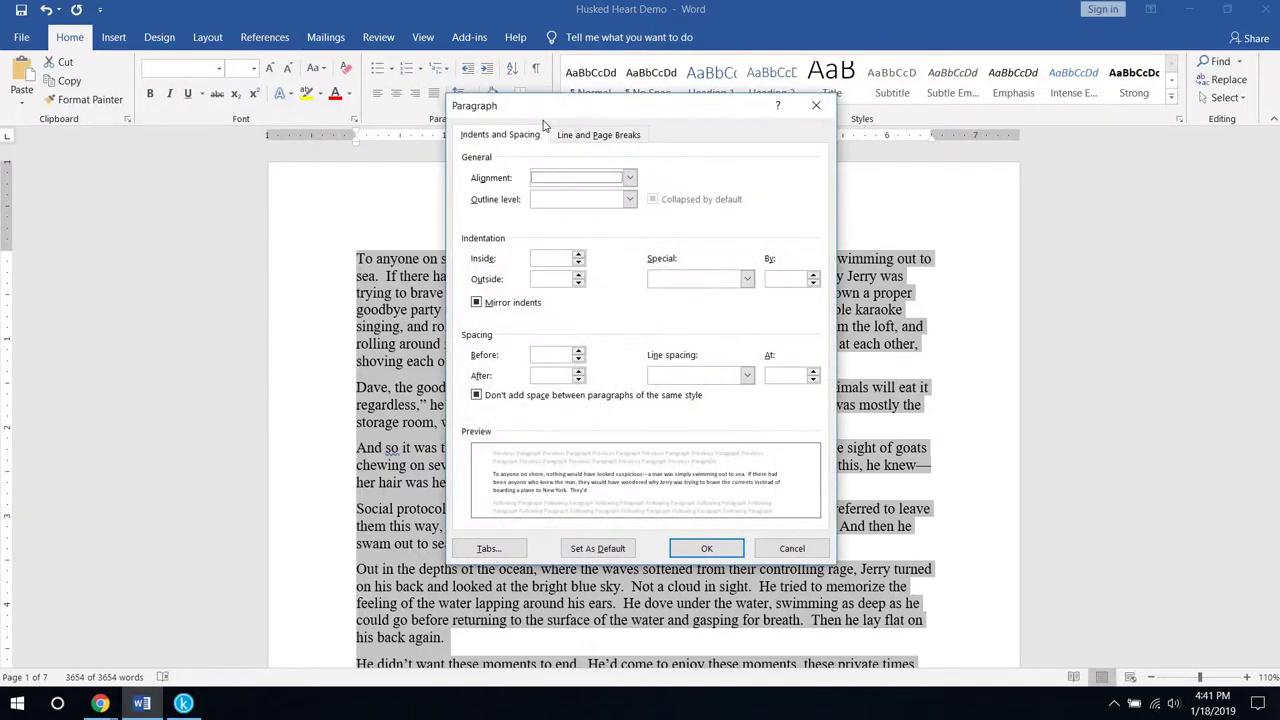
pyautogui.moveTo(675, 110); pyautogui.dragTo(865, 185)
pyautogui.moveTo(785, 130); pyautogui.dragTo(545, 122)
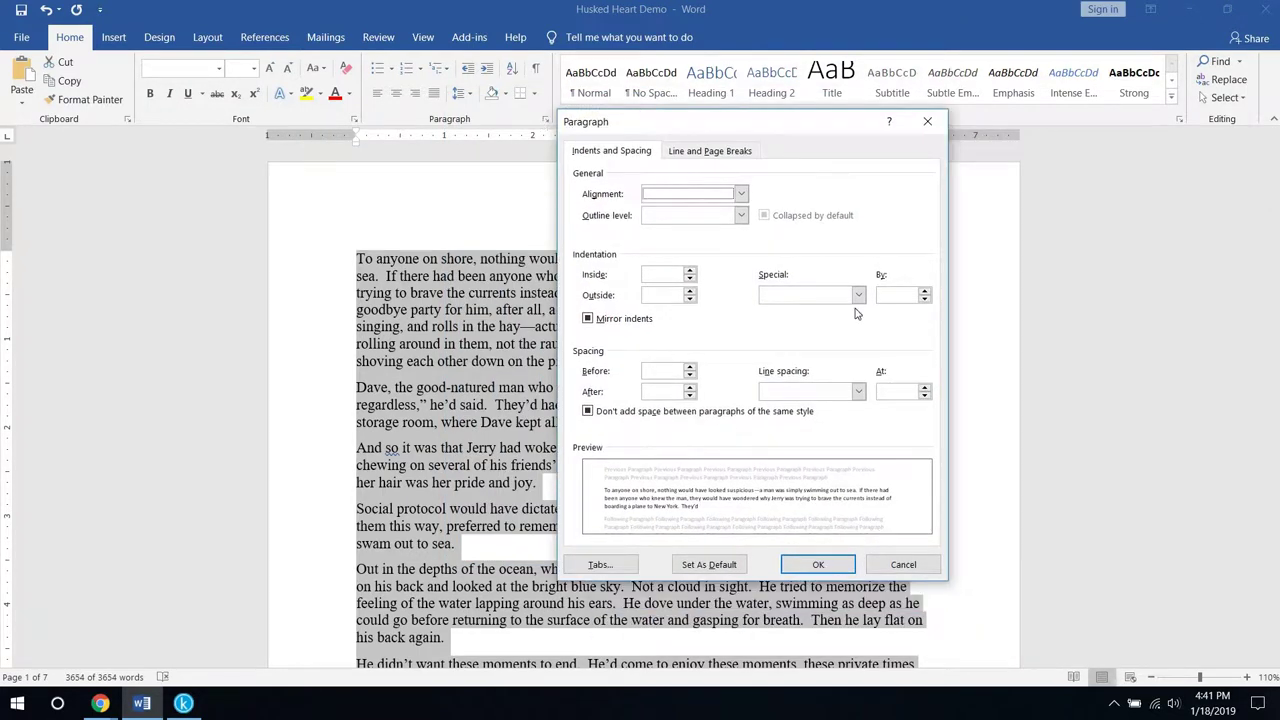
pyautogui.click(858, 295)
pyautogui.click(807, 322)
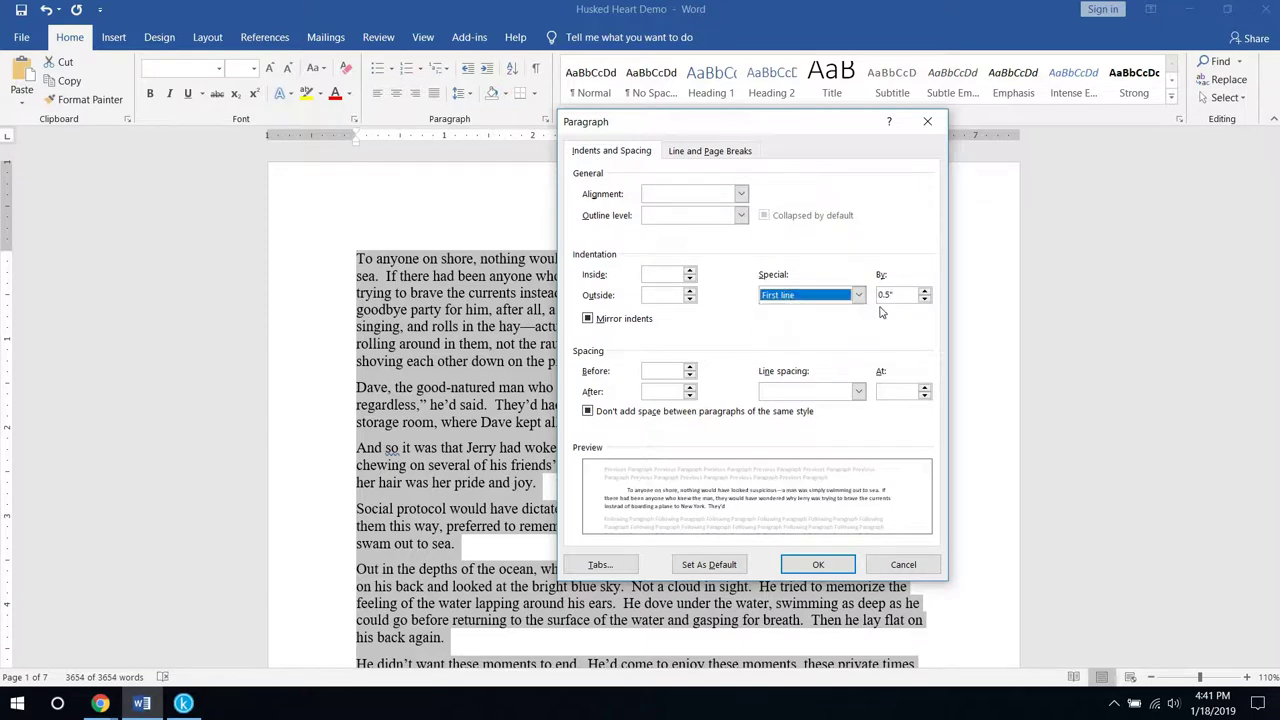
pyautogui.doubleClick(895, 295)
pyautogui.write('0.2')
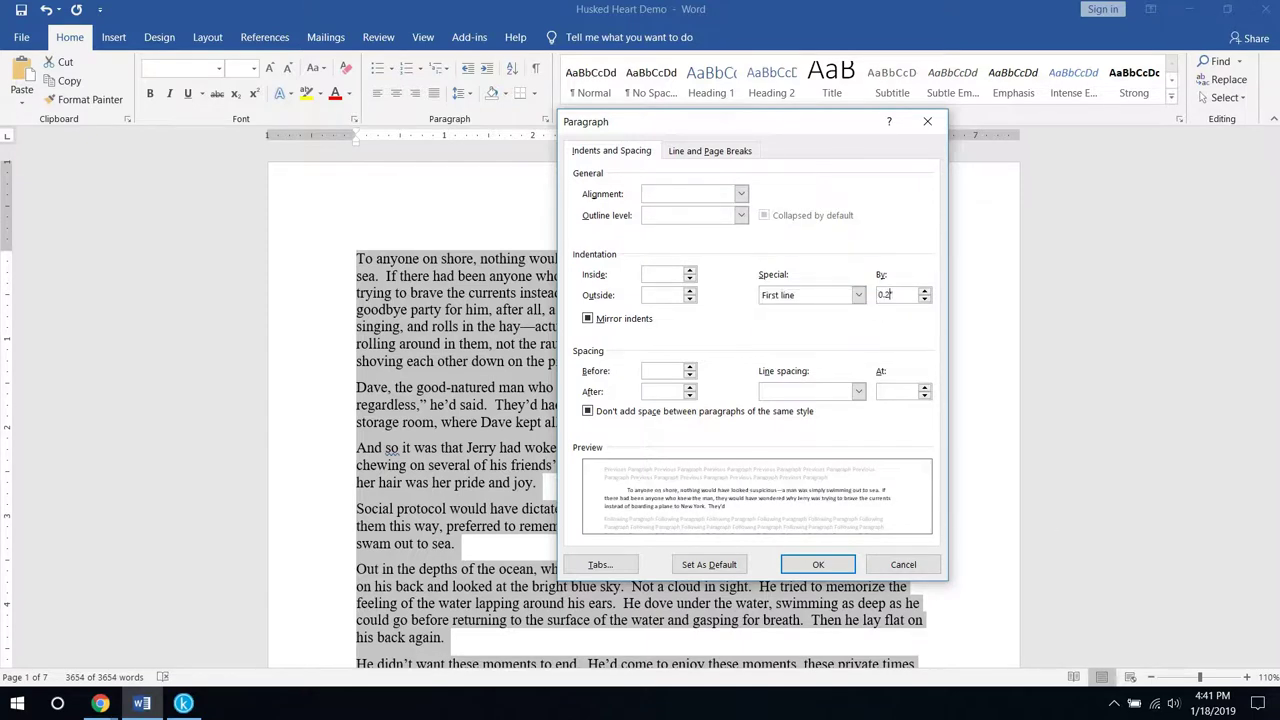
pyautogui.press('Return')
pyautogui.click(528, 276)
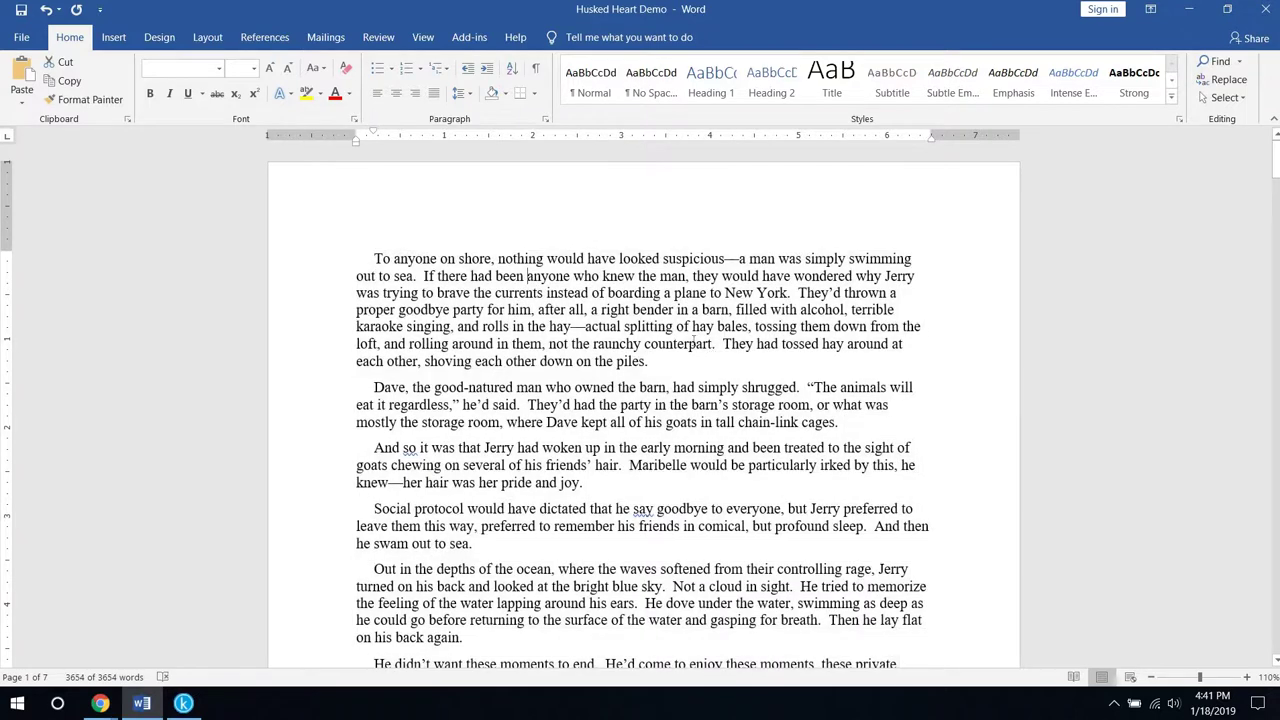
# Remove the first-line indent from the opening paragraph only
pyautogui.doubleClick(350, 258)
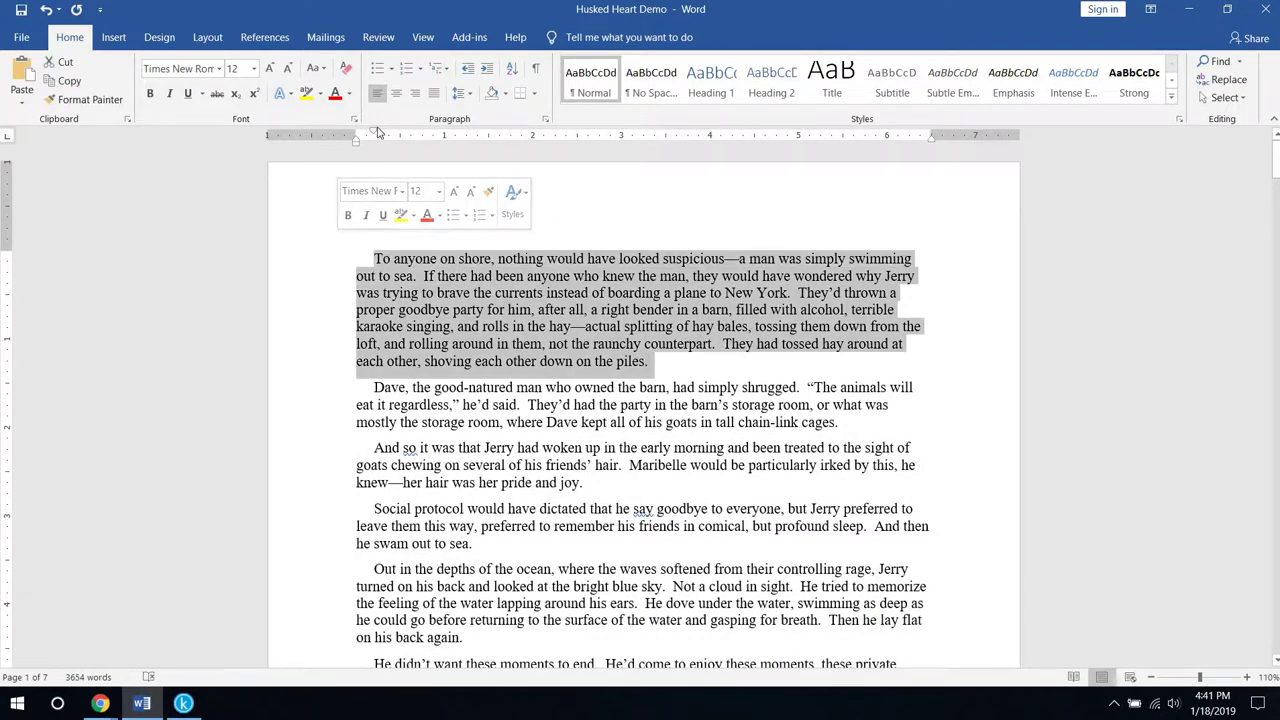
pyautogui.moveTo(378, 132); pyautogui.dragTo(356, 133)
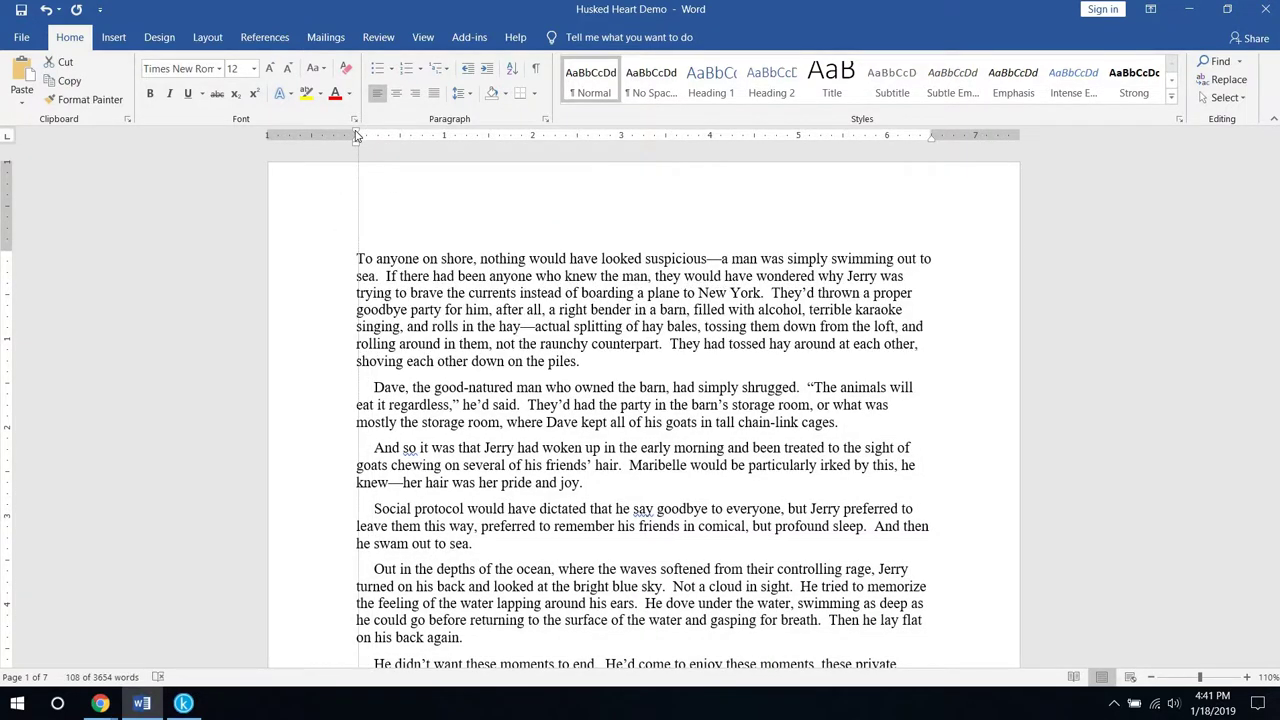
pyautogui.click(497, 276)
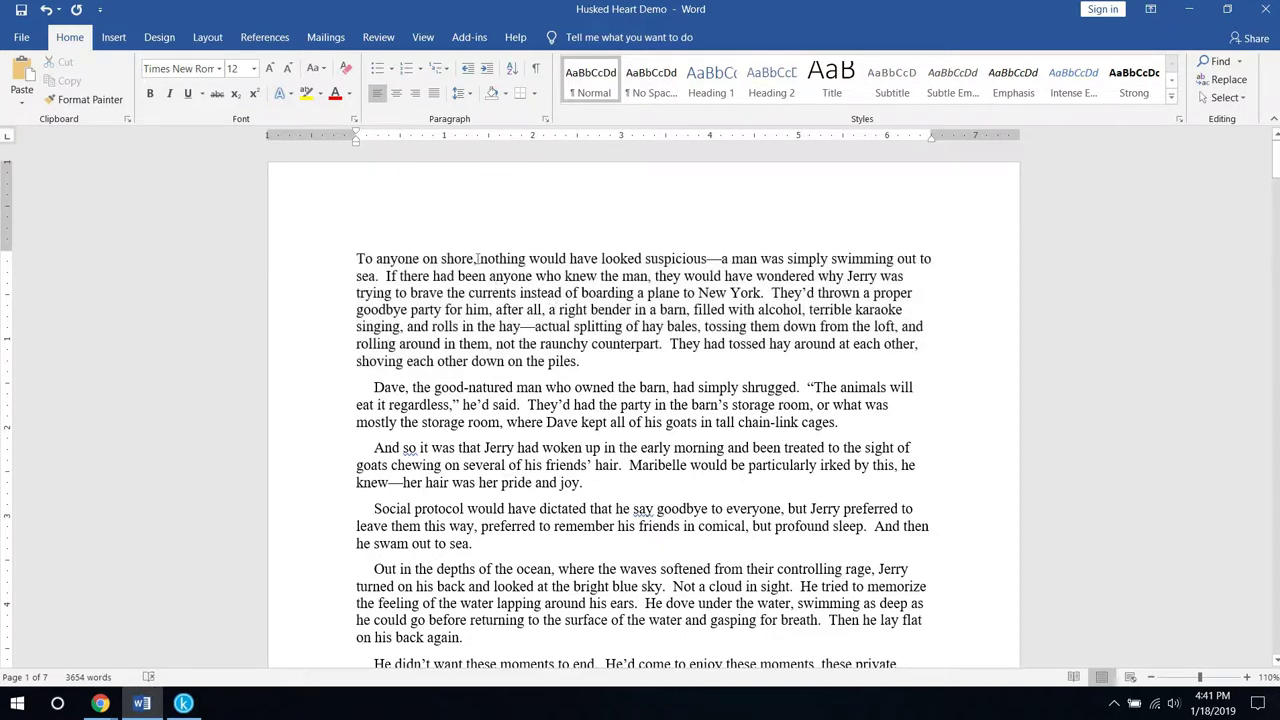
# Make the opening words "To anyone on shore," bold
pyautogui.keyDown('shift'); pyautogui.click(372, 255); pyautogui.keyUp('shift')
pyautogui.hotkey('ctrl', 'b')
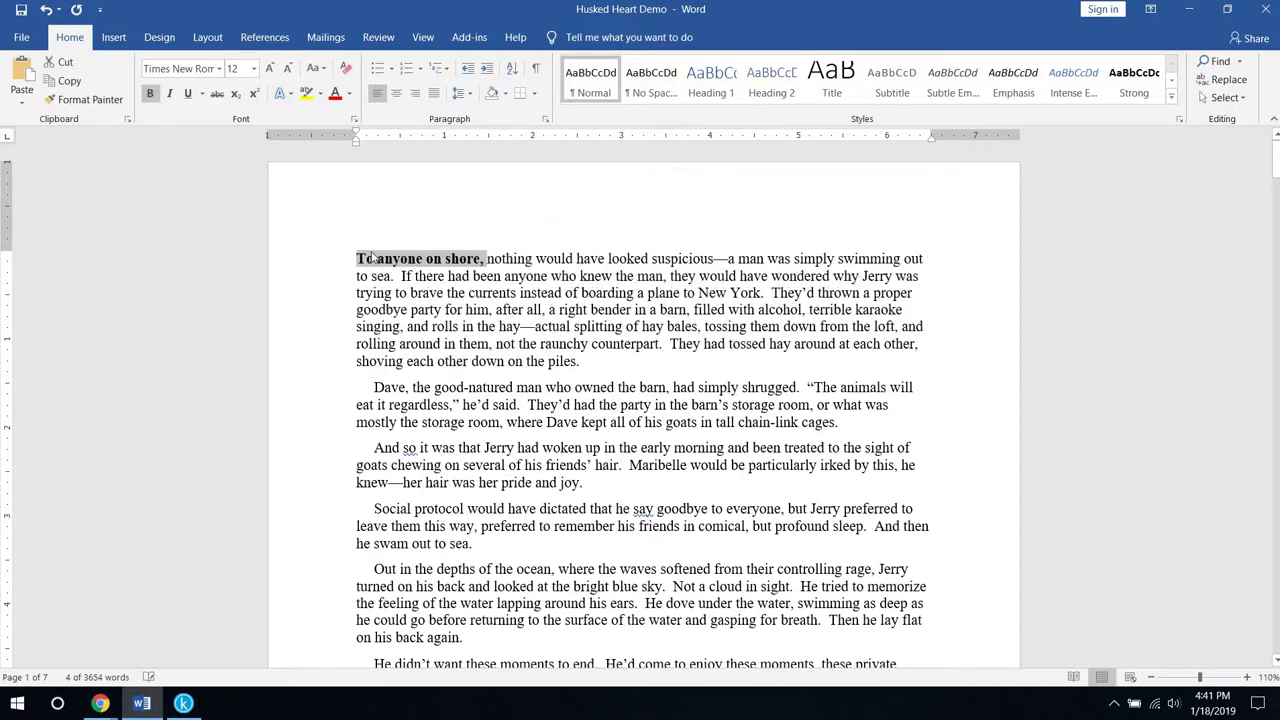
pyautogui.moveTo(587, 360); pyautogui.dragTo(587, 360)
pyautogui.hotkey('ctrl', 'z')
# Change the font of the entire manuscript to Georgia
pyautogui.hotkey('ctrl', 'a')
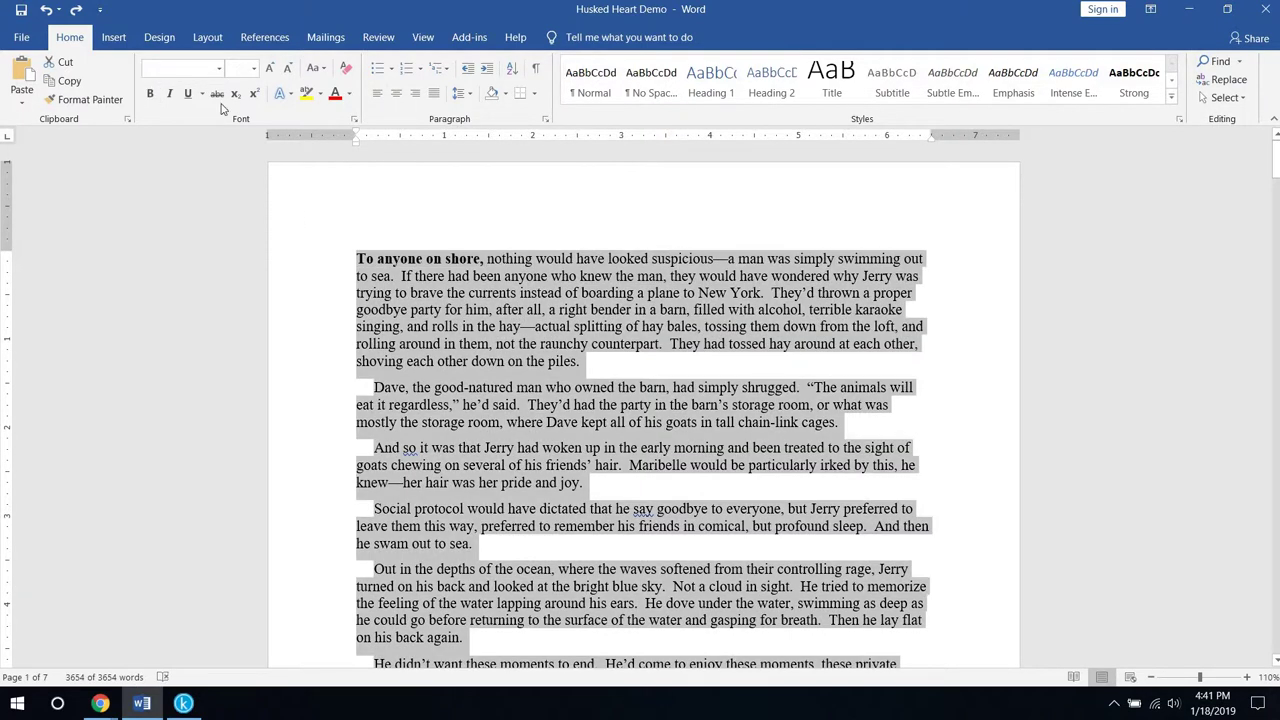
pyautogui.write('Cambria')
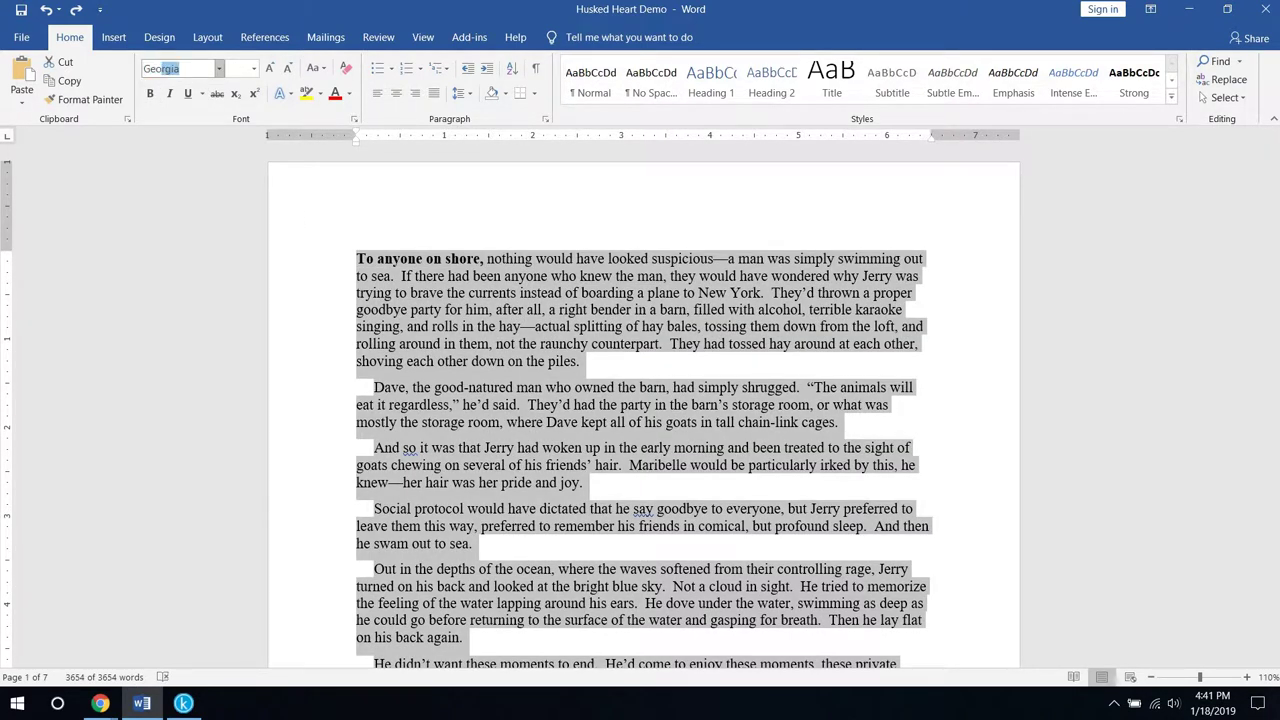
pyautogui.press('Return')
pyautogui.click(503, 367)
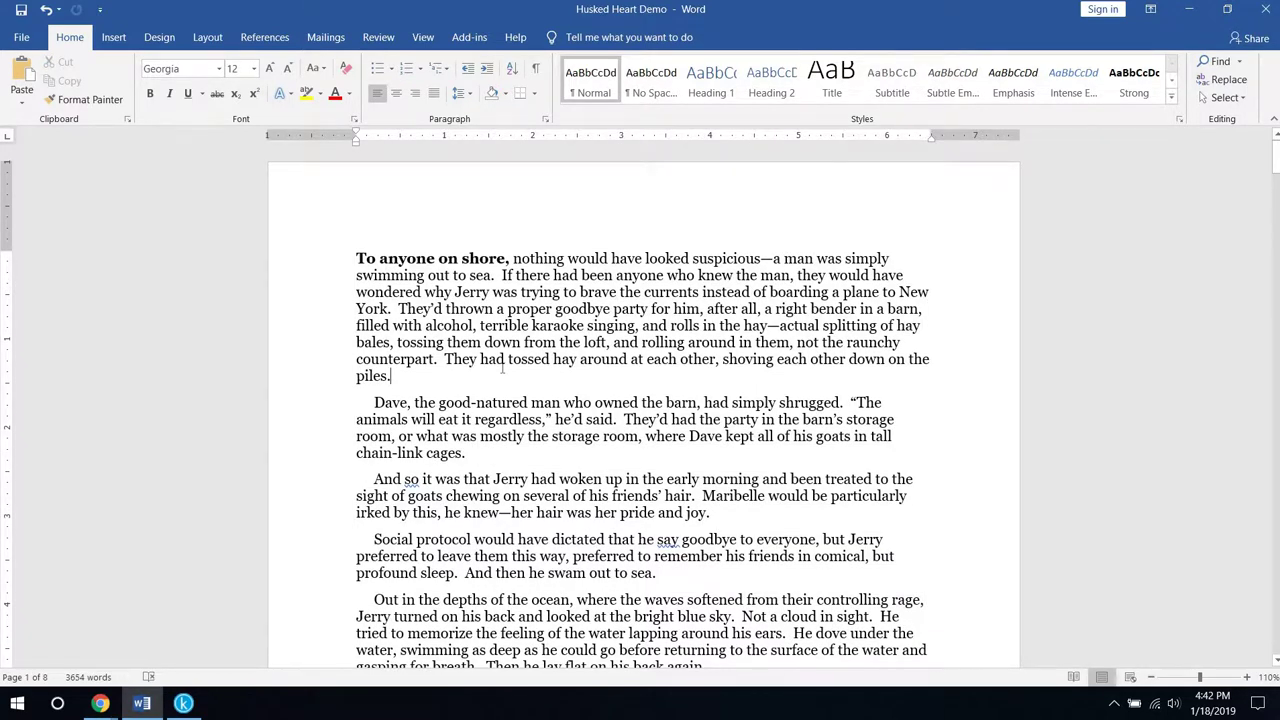
# In Kindle Create, start a new novel project from the Husked Heart Demo document, skipping the introduction and automatic chapter titles
pyautogui.click(183, 703)
pyautogui.click(10, 25)
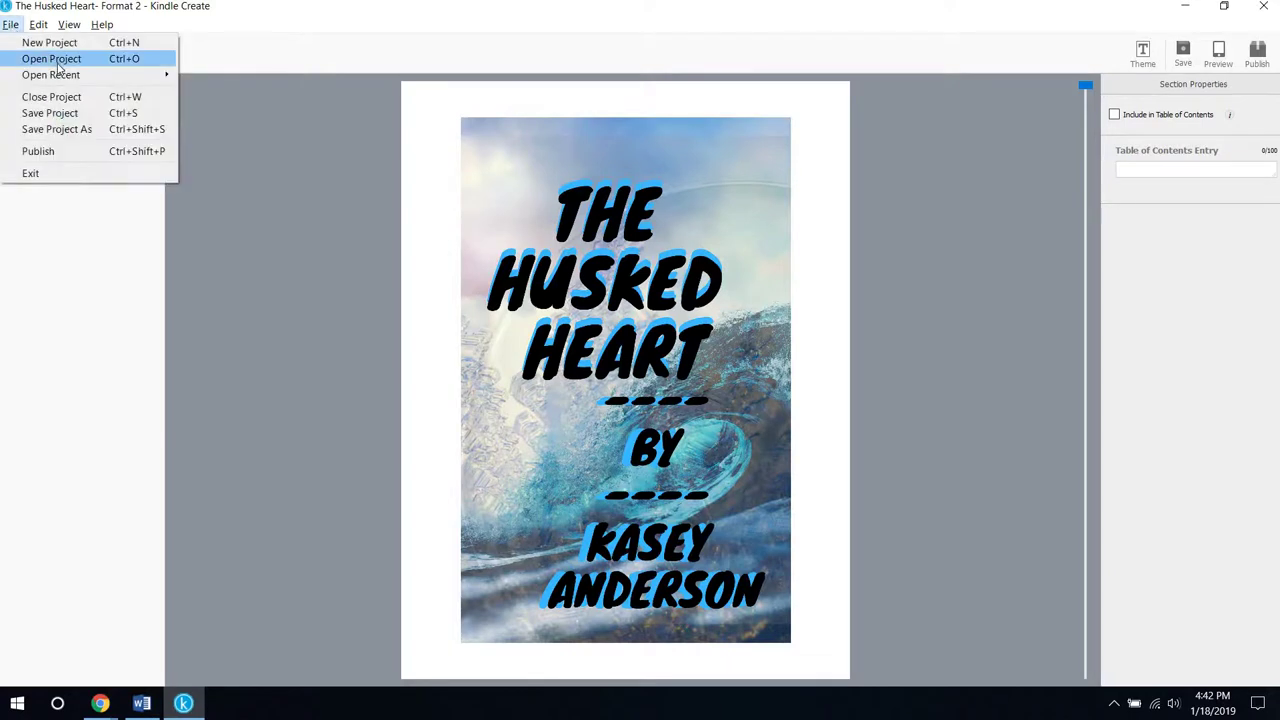
pyautogui.click(46, 41)
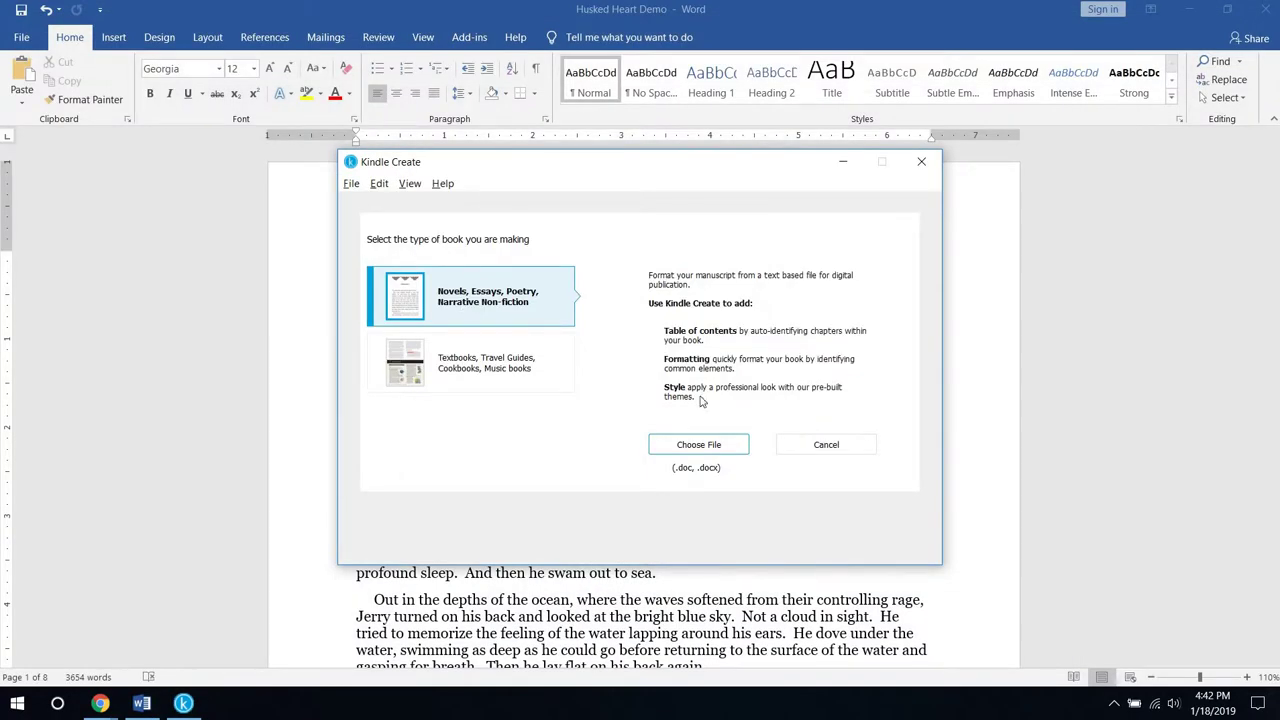
pyautogui.click(698, 445)
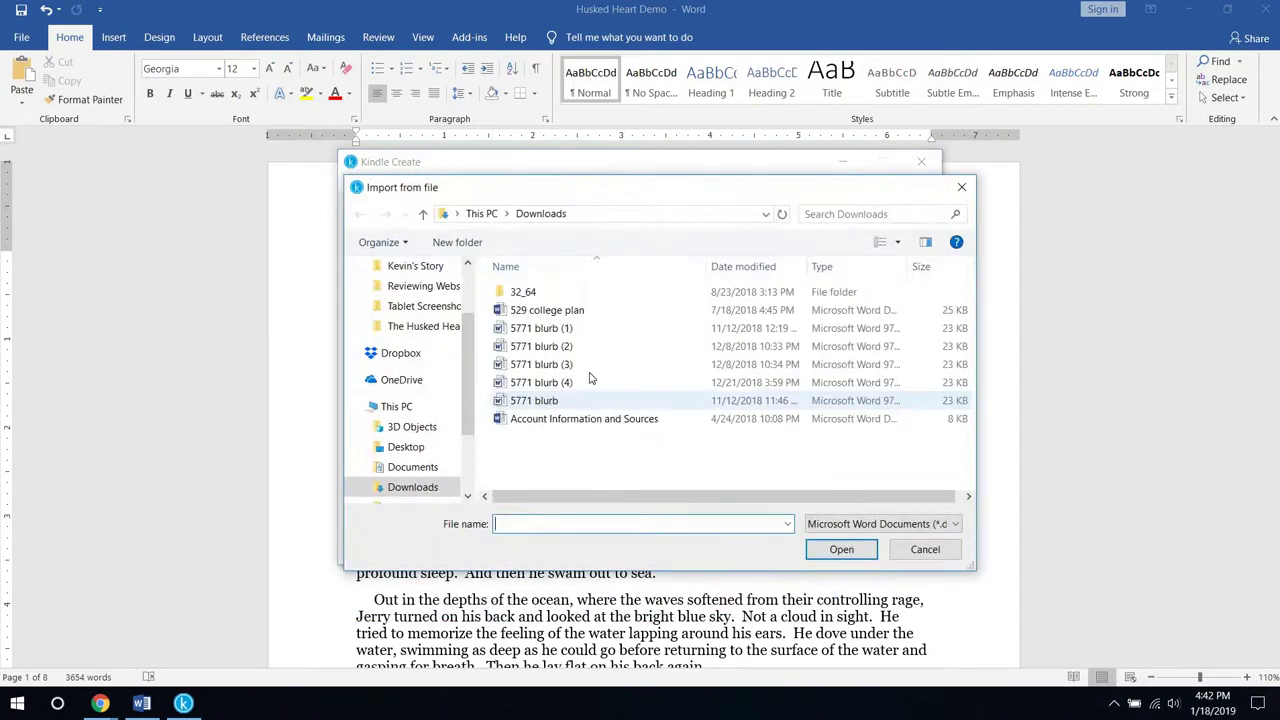
pyautogui.click(410, 330)
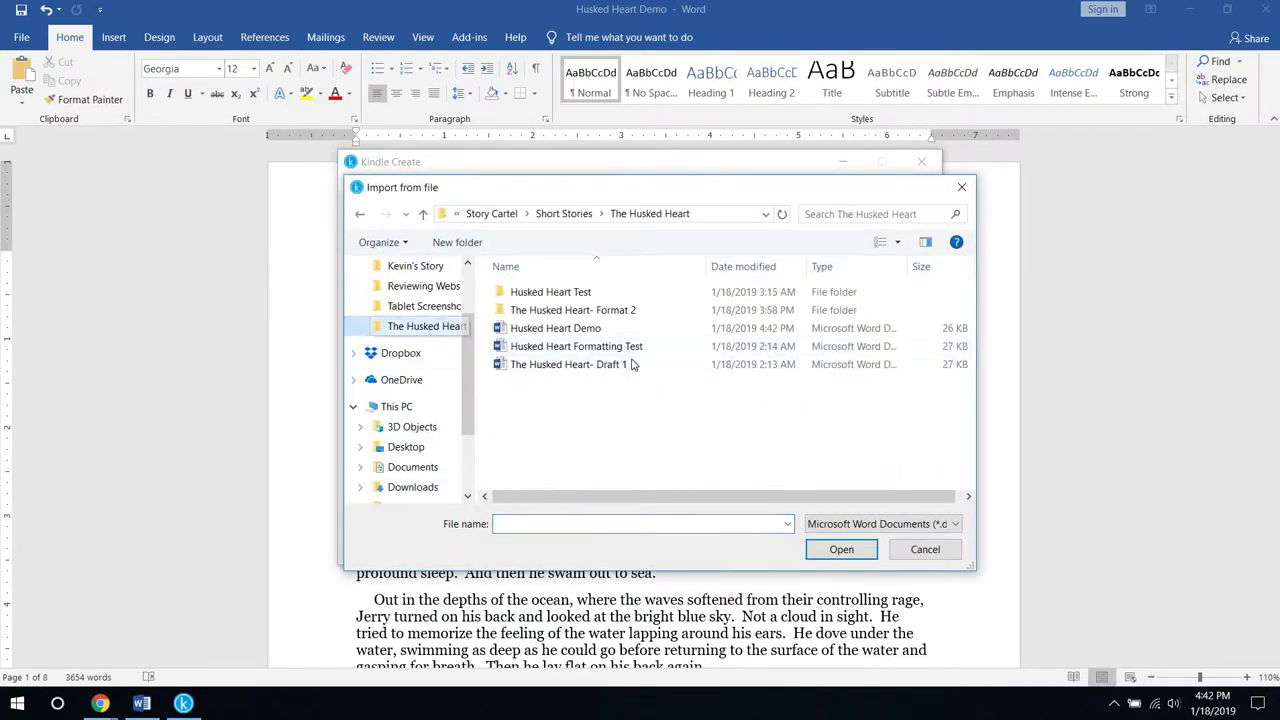
pyautogui.doubleClick(588, 329)
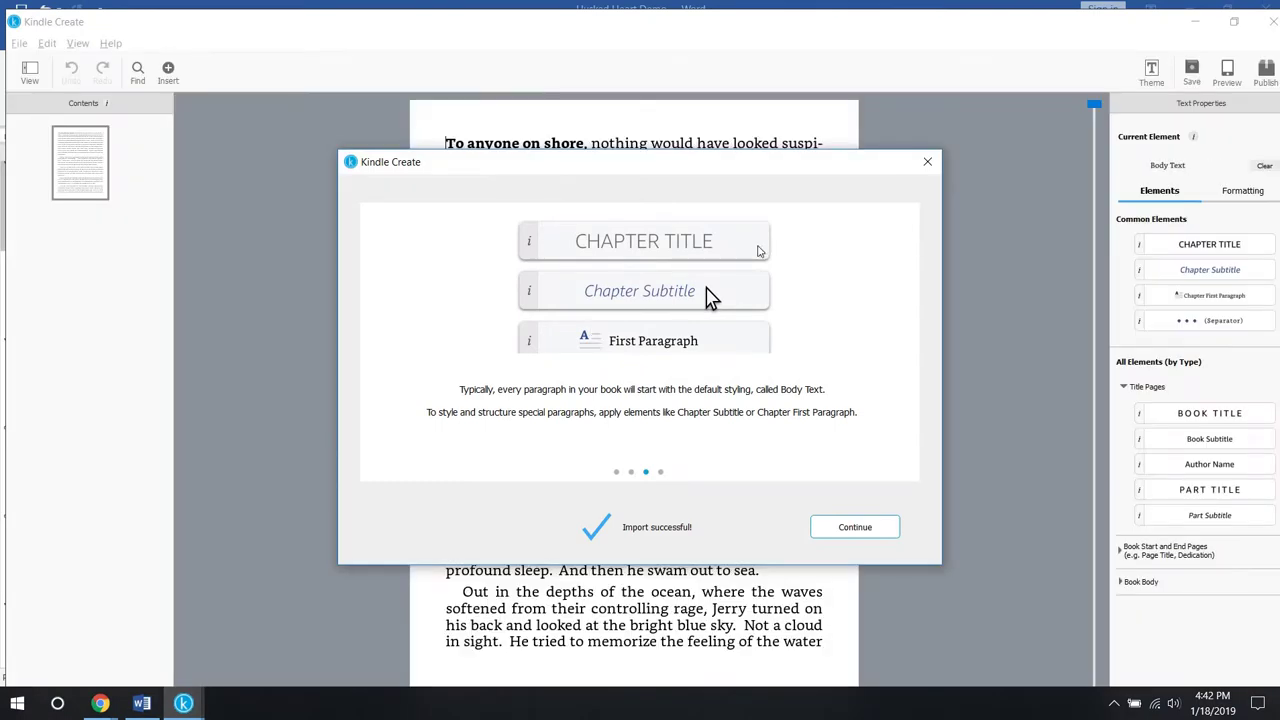
pyautogui.click(927, 161)
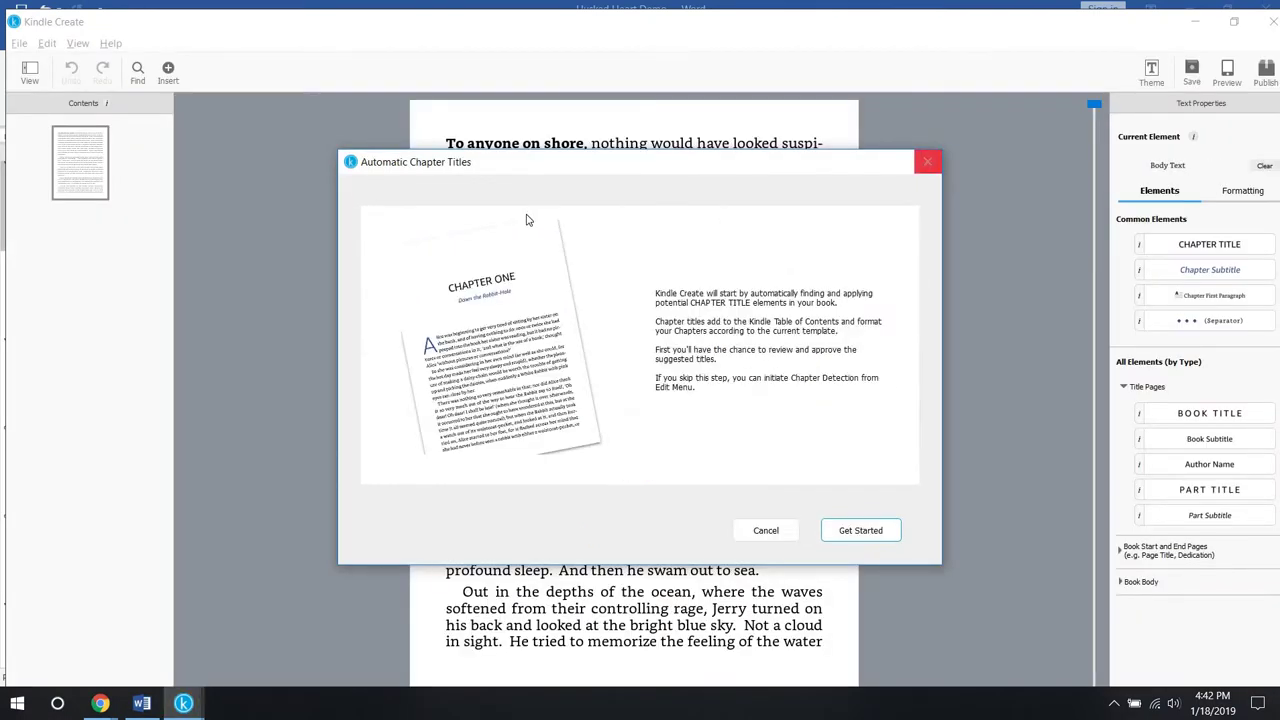
pyautogui.click(927, 162)
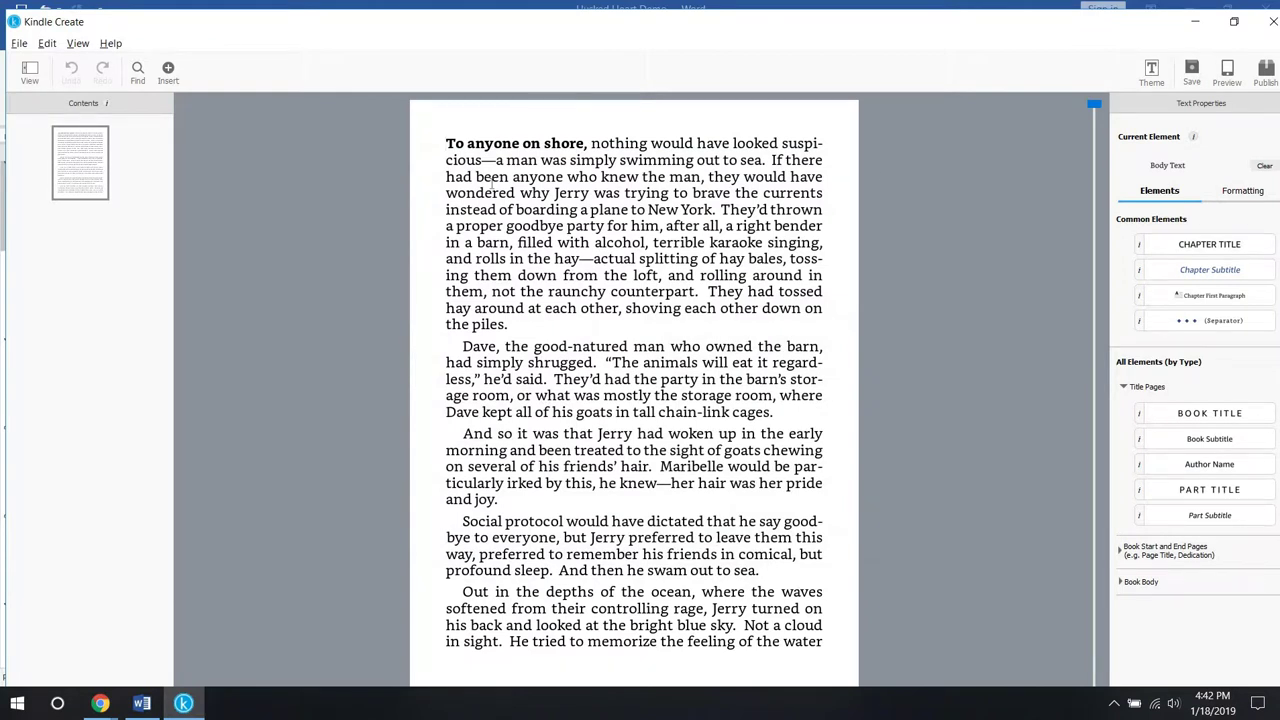
# Add an empty line above the opening paragraph and insert a section break before that paragraph to create a blank first page
pyautogui.press('Return')
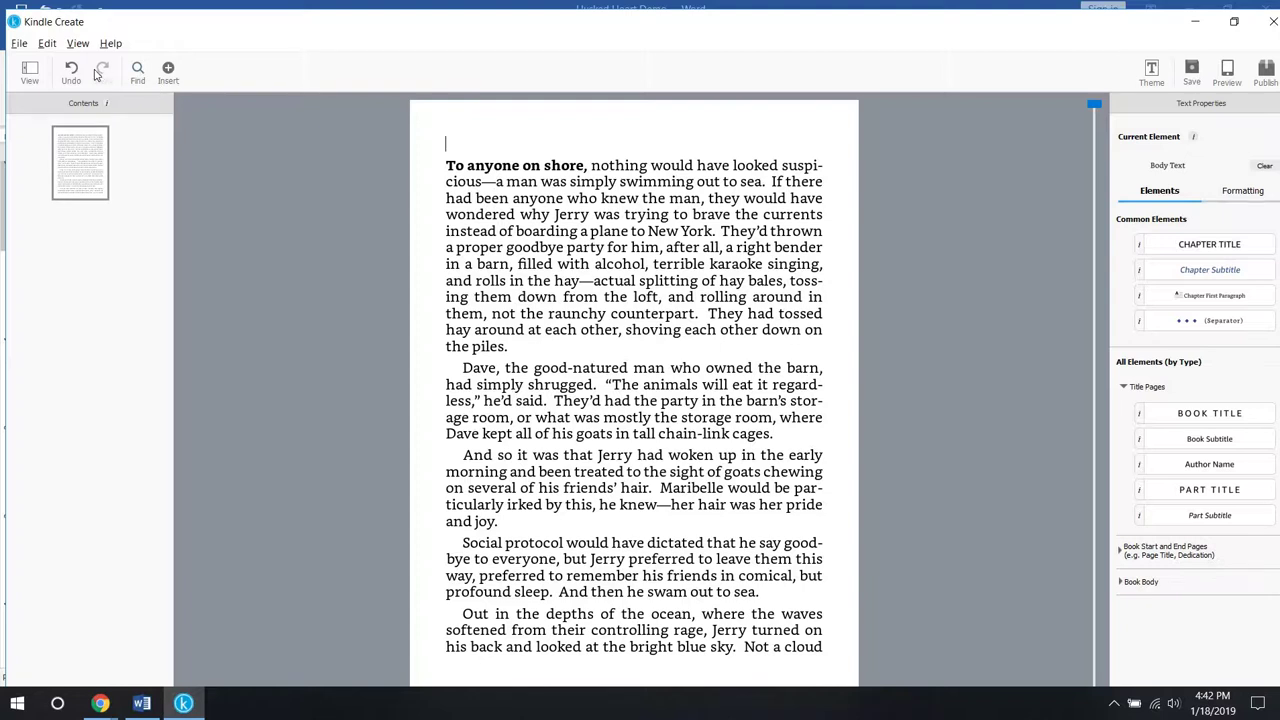
pyautogui.click(17, 44)
pyautogui.moveTo(47, 46)
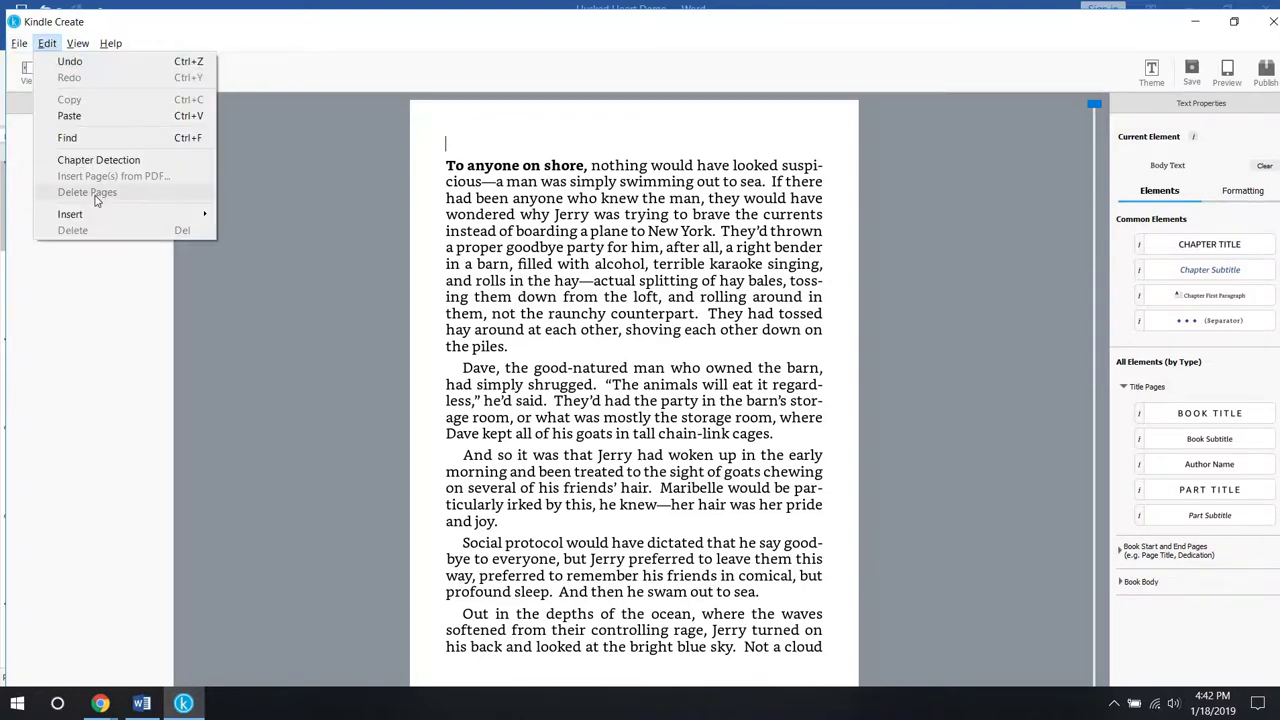
pyautogui.moveTo(84, 216)
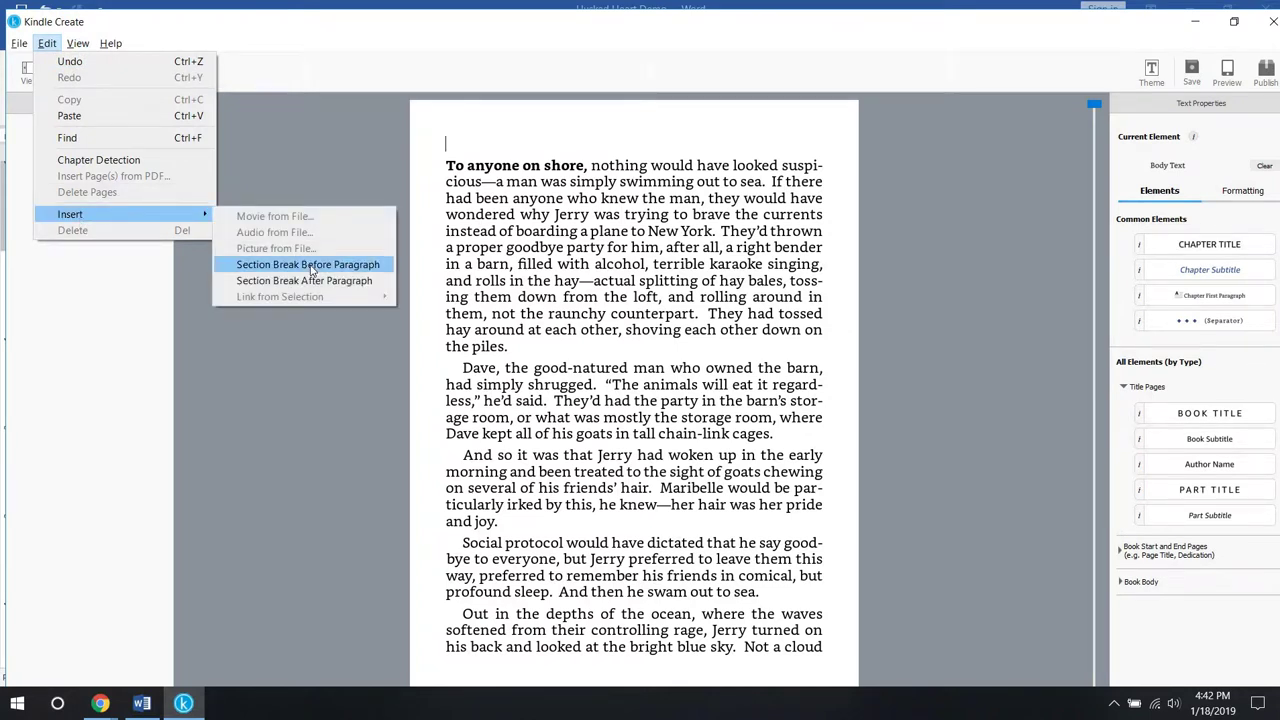
pyautogui.click(310, 265)
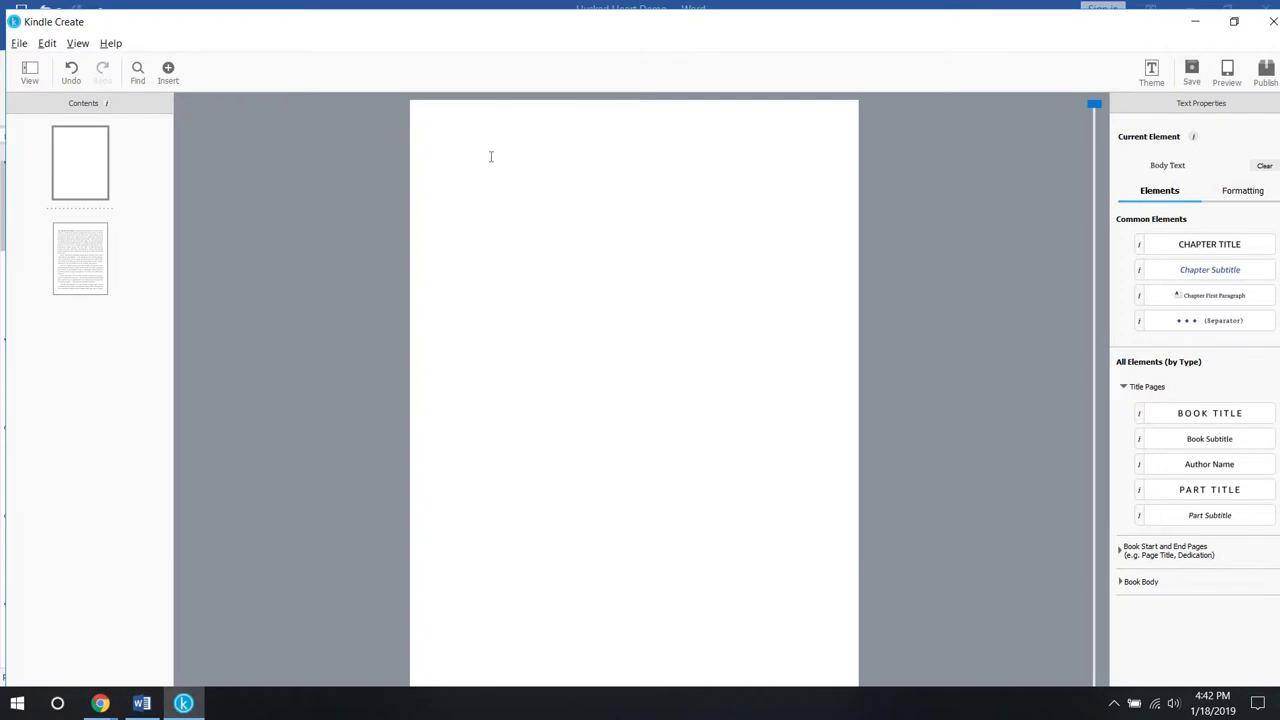
# Insert the Husked Heart Cover image on the blank first page
pyautogui.rightClick(491, 160)
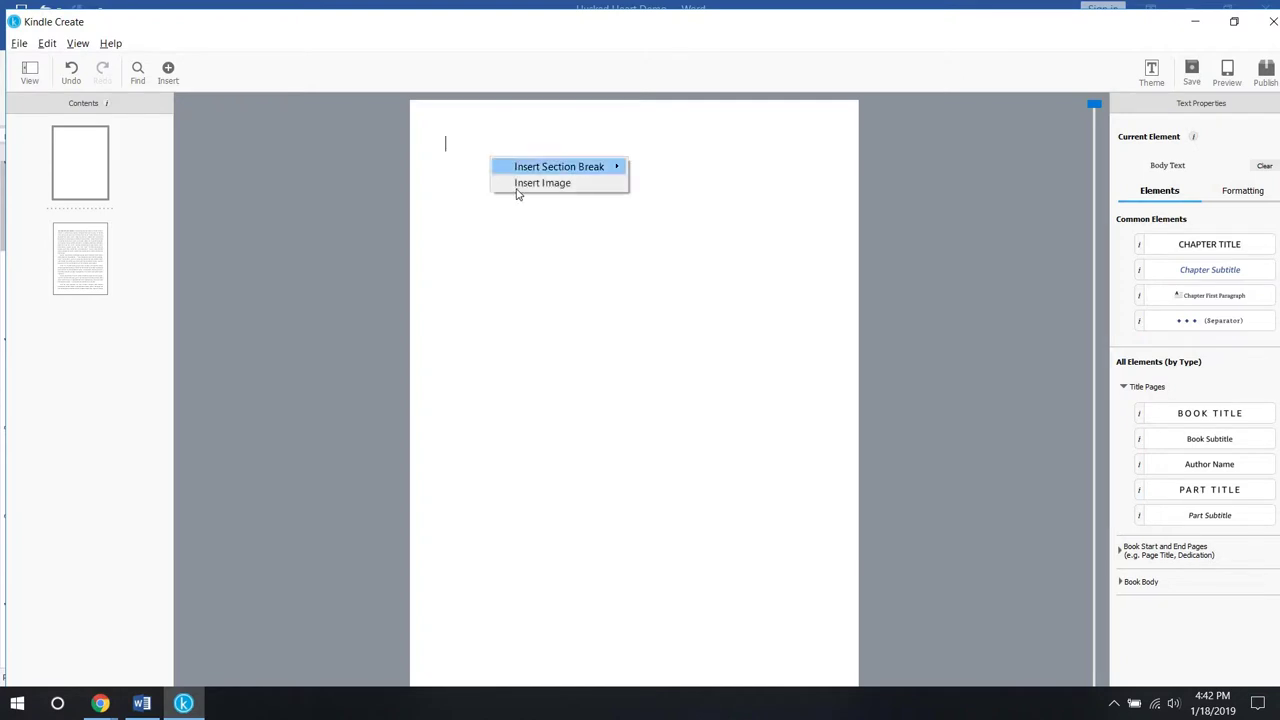
pyautogui.click(516, 185)
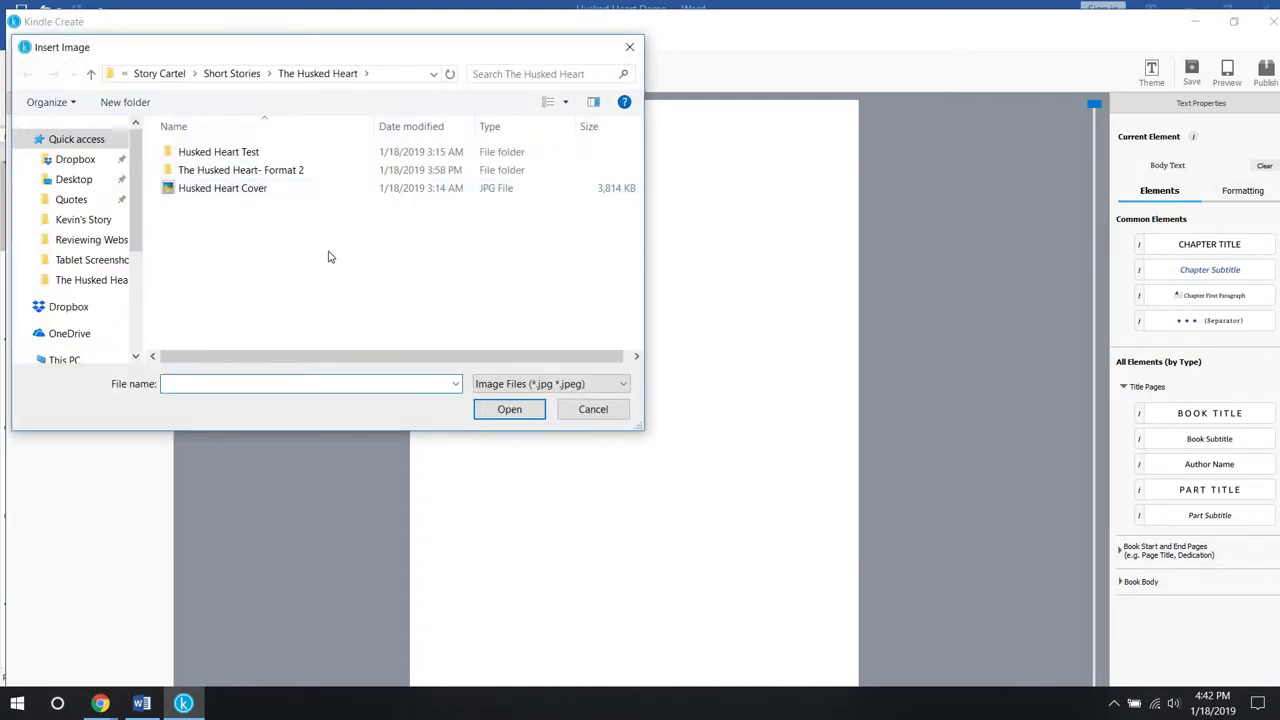
pyautogui.doubleClick(215, 190)
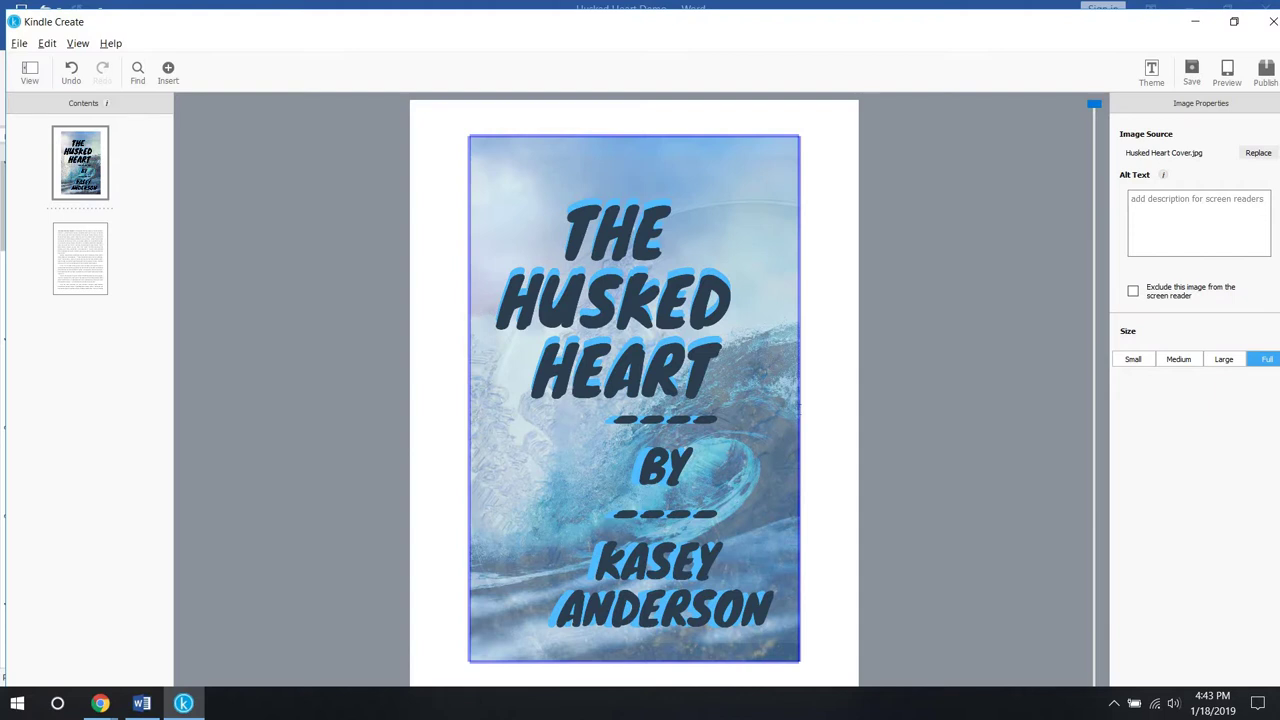
# Insert a section break before the story's opening paragraph to create a blank page after the cover
pyautogui.click(79, 270)
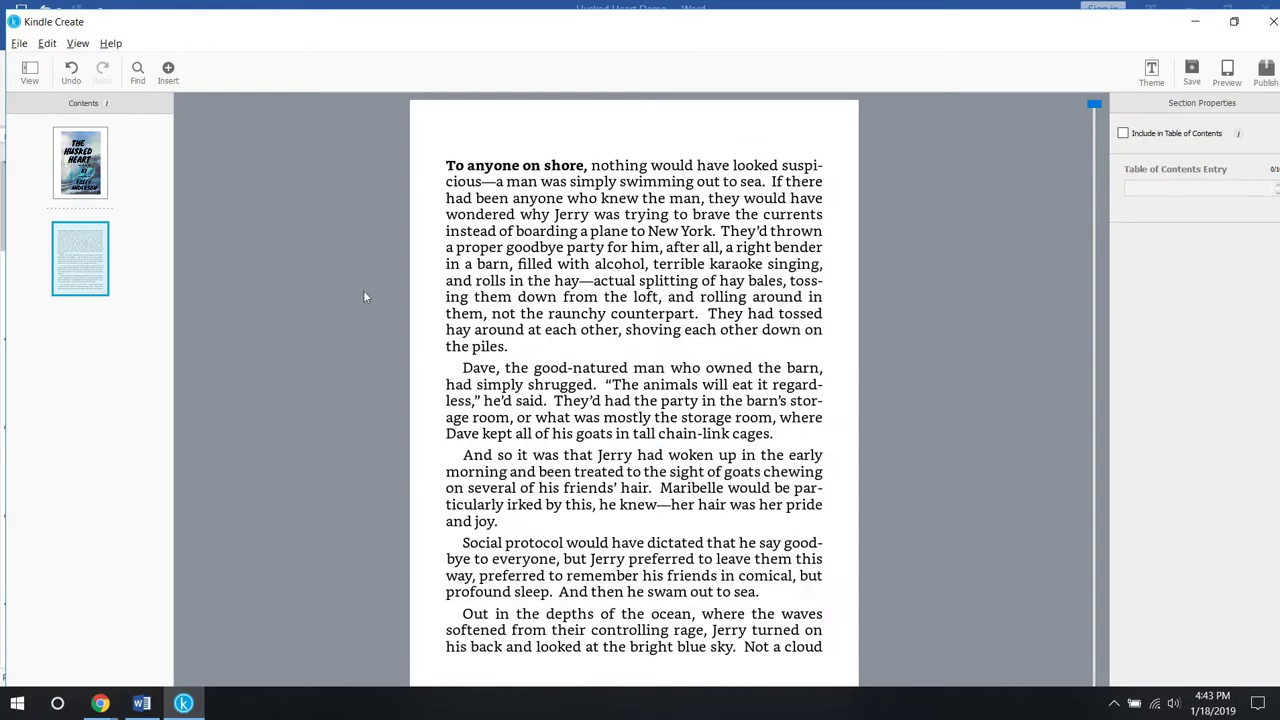
pyautogui.click(447, 170)
pyautogui.click(77, 44)
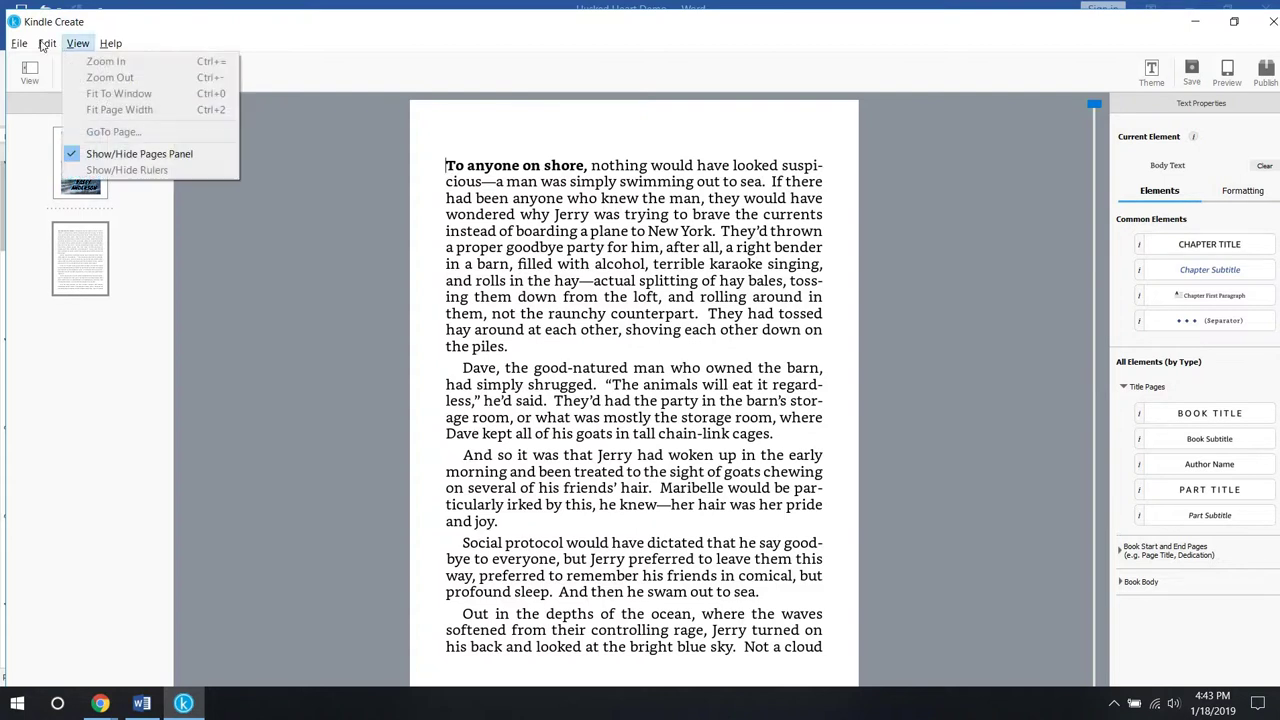
pyautogui.moveTo(34, 46)
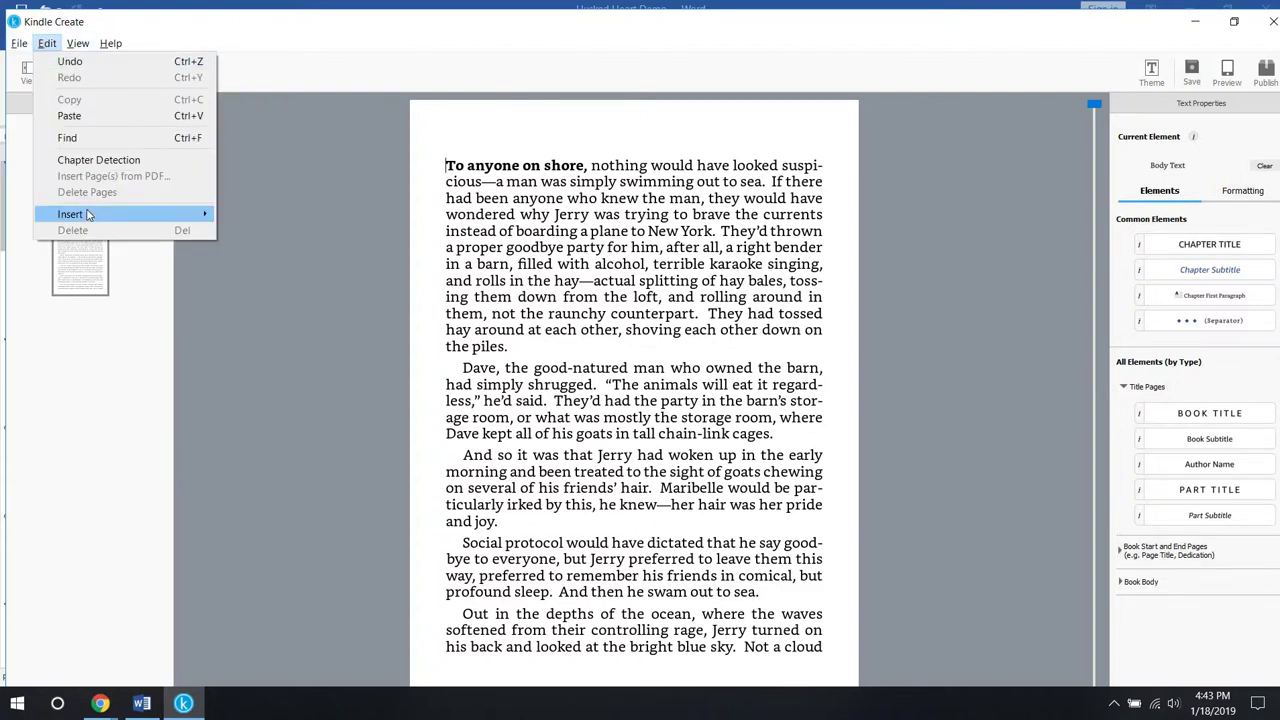
pyautogui.moveTo(86, 214)
pyautogui.click(302, 265)
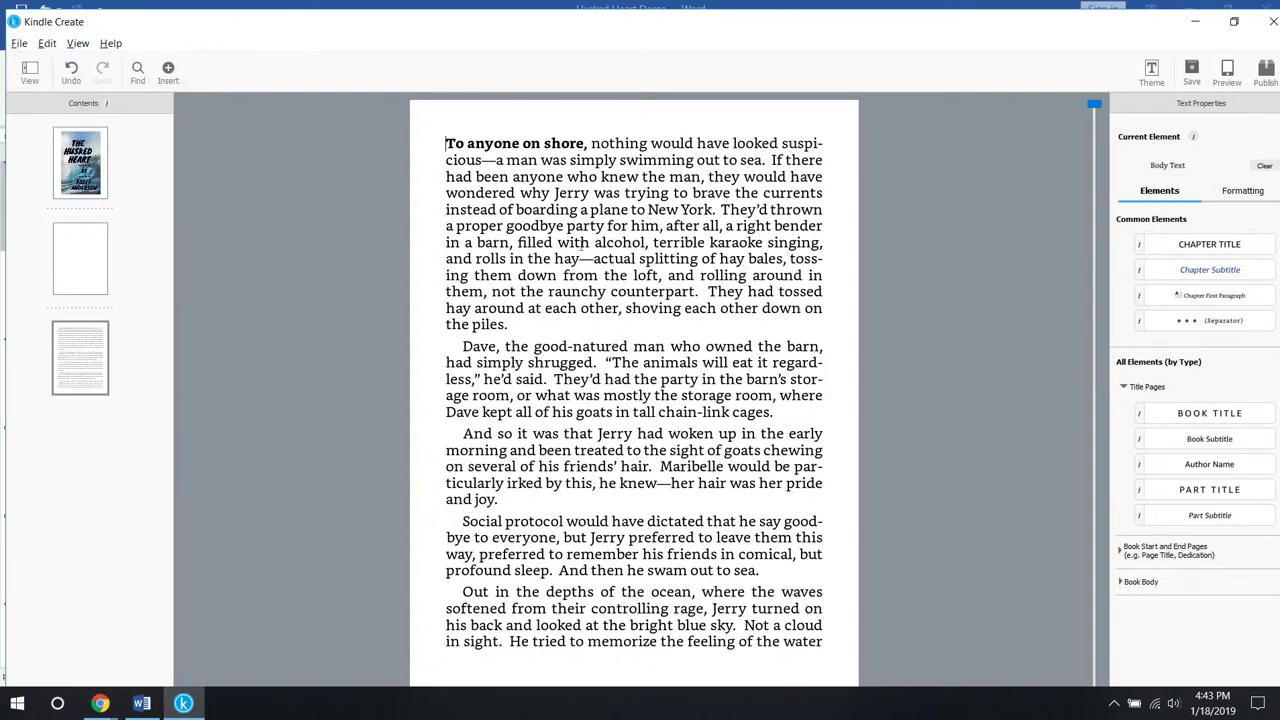
# Insert the Title page image from the Desktop on the blank second page and set its size to Full
pyautogui.click(80, 278)
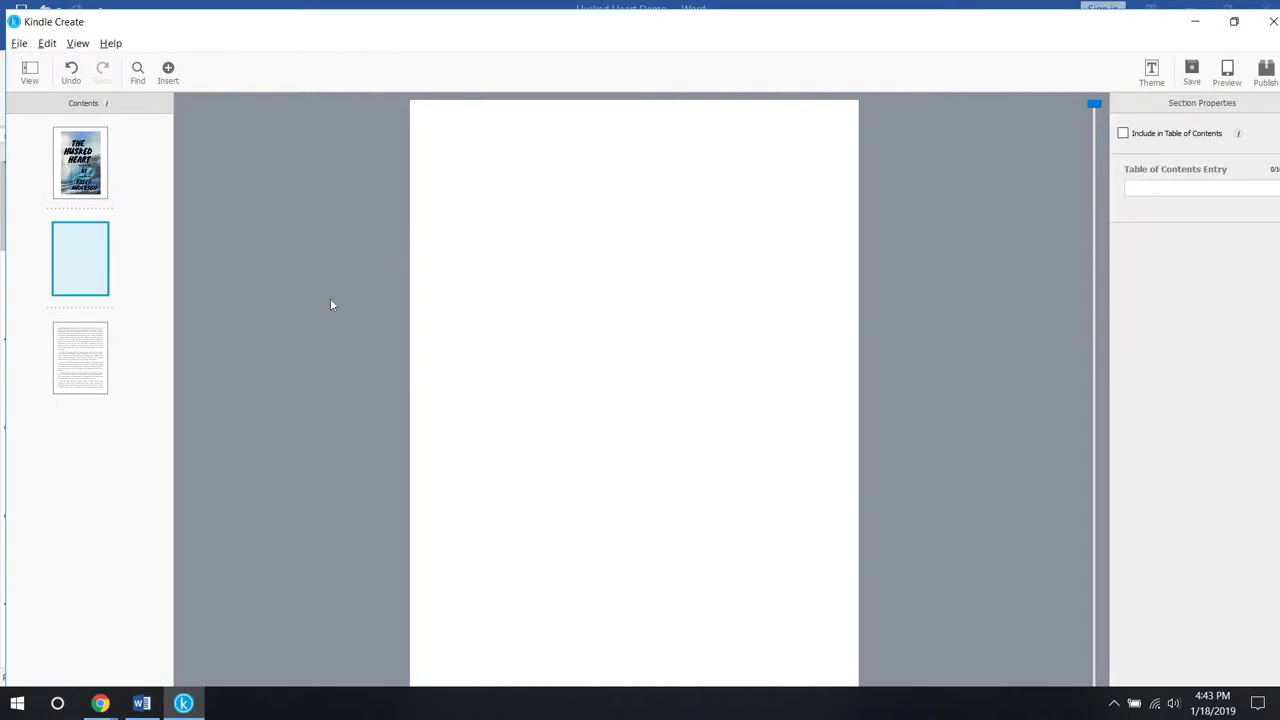
pyautogui.click(617, 380)
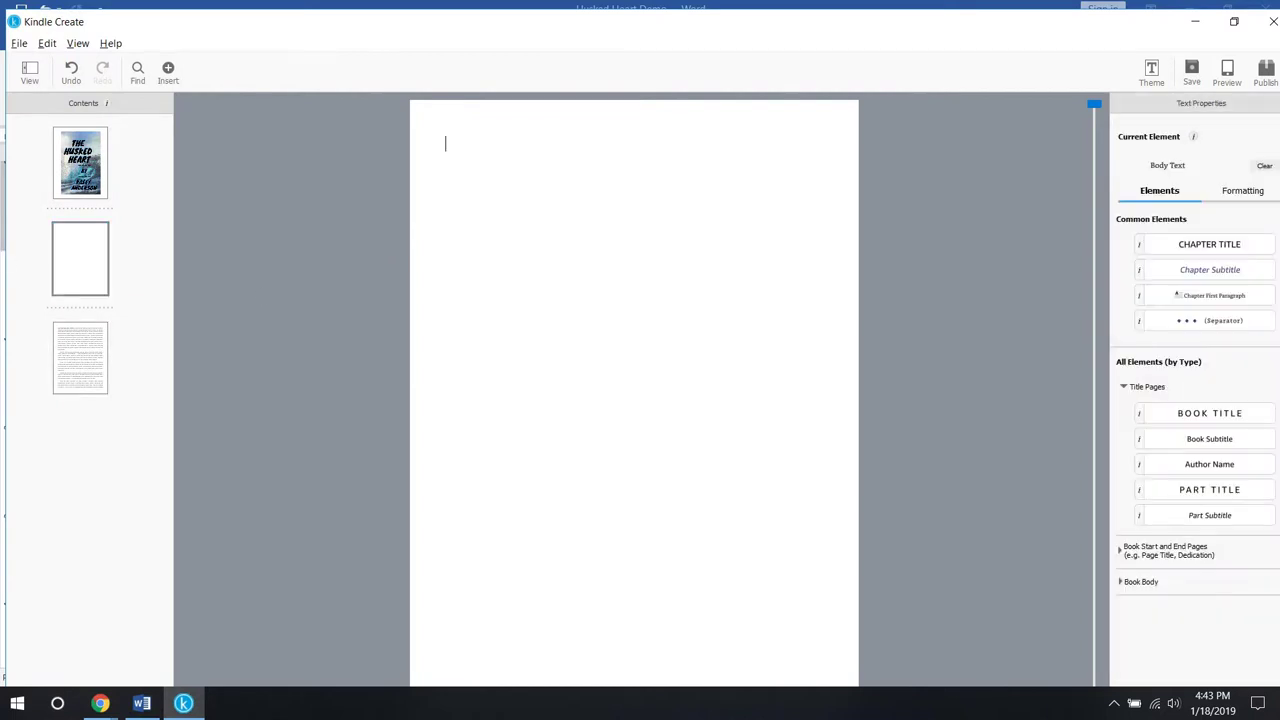
pyautogui.click(19, 43)
pyautogui.moveTo(47, 43)
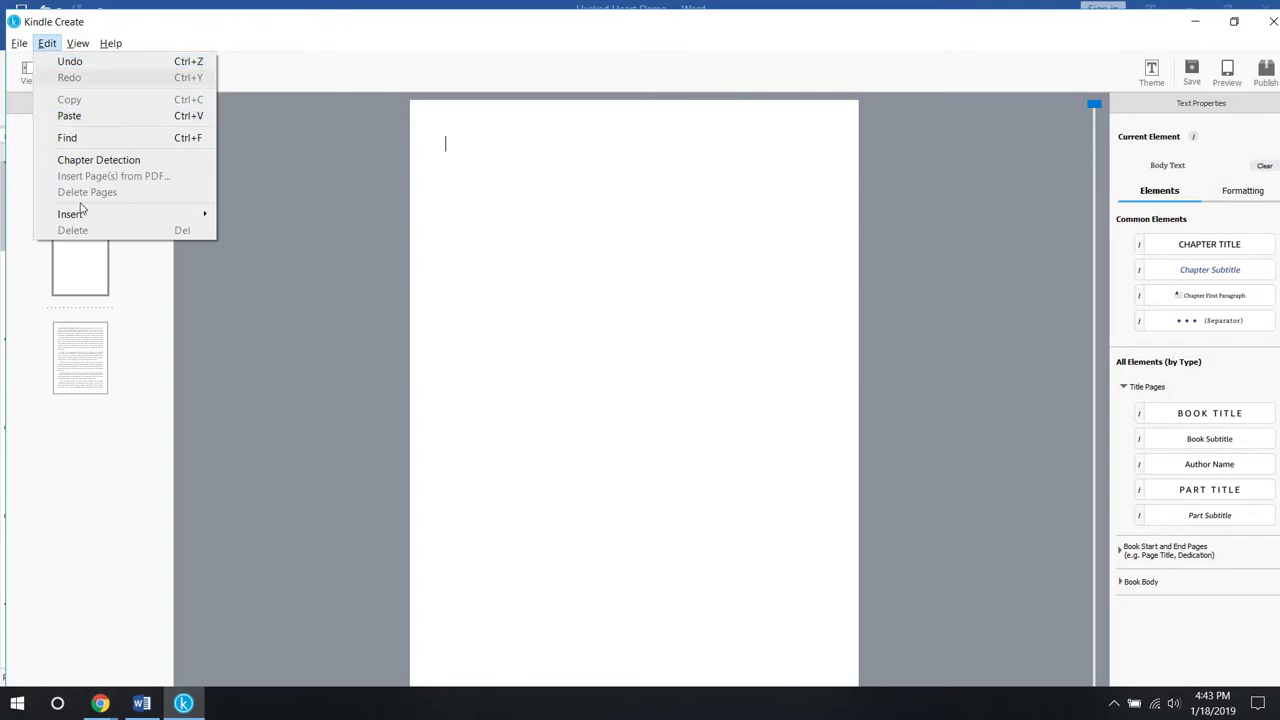
pyautogui.moveTo(80, 214)
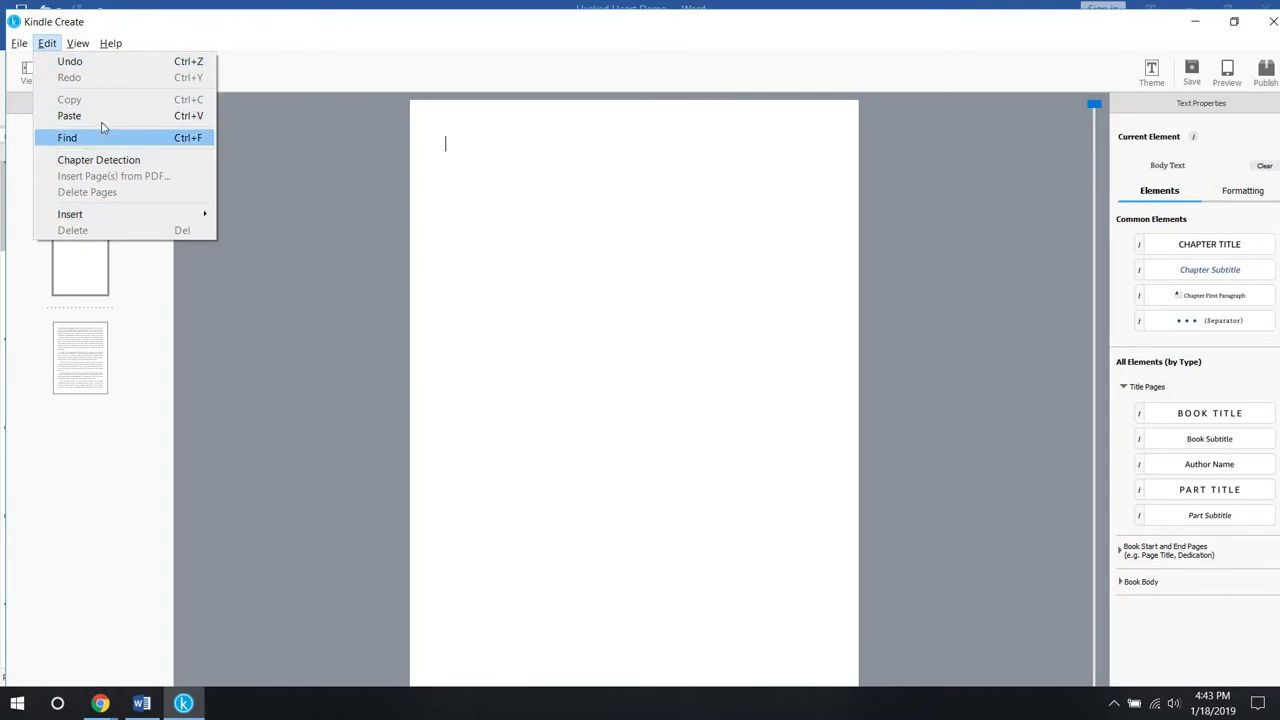
pyautogui.click(757, 168)
pyautogui.rightClick(757, 168)
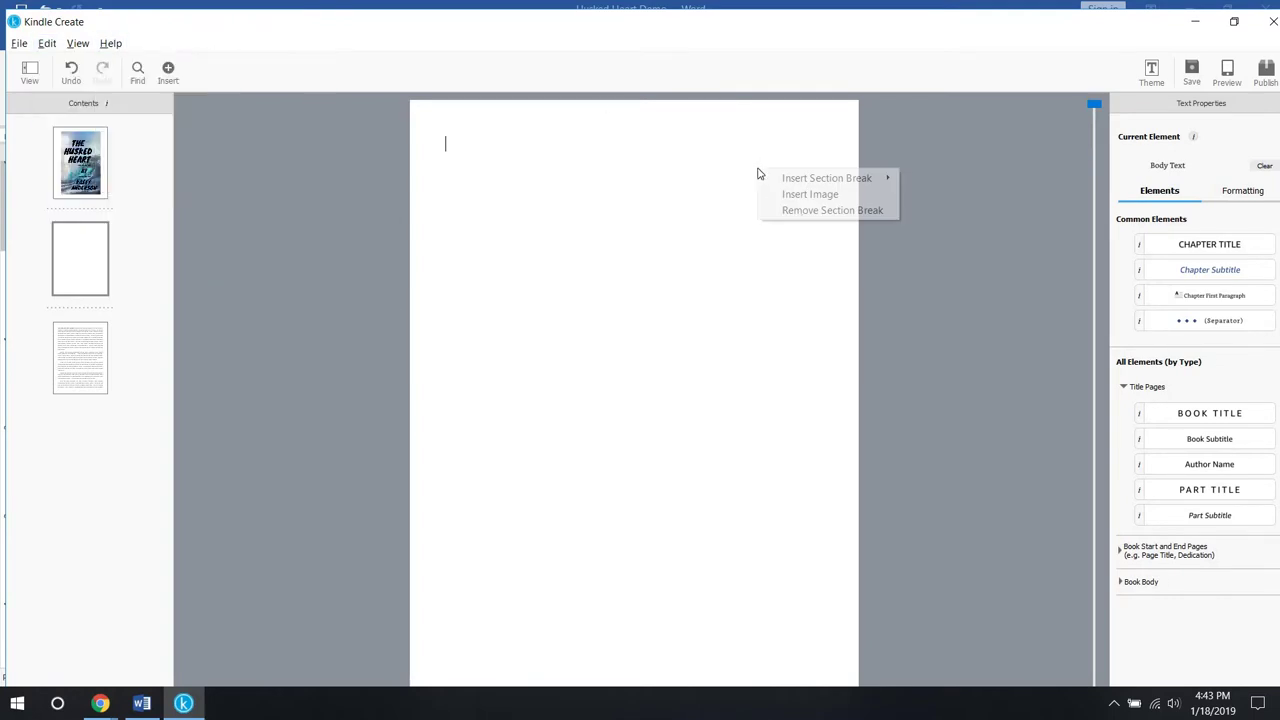
pyautogui.click(806, 194)
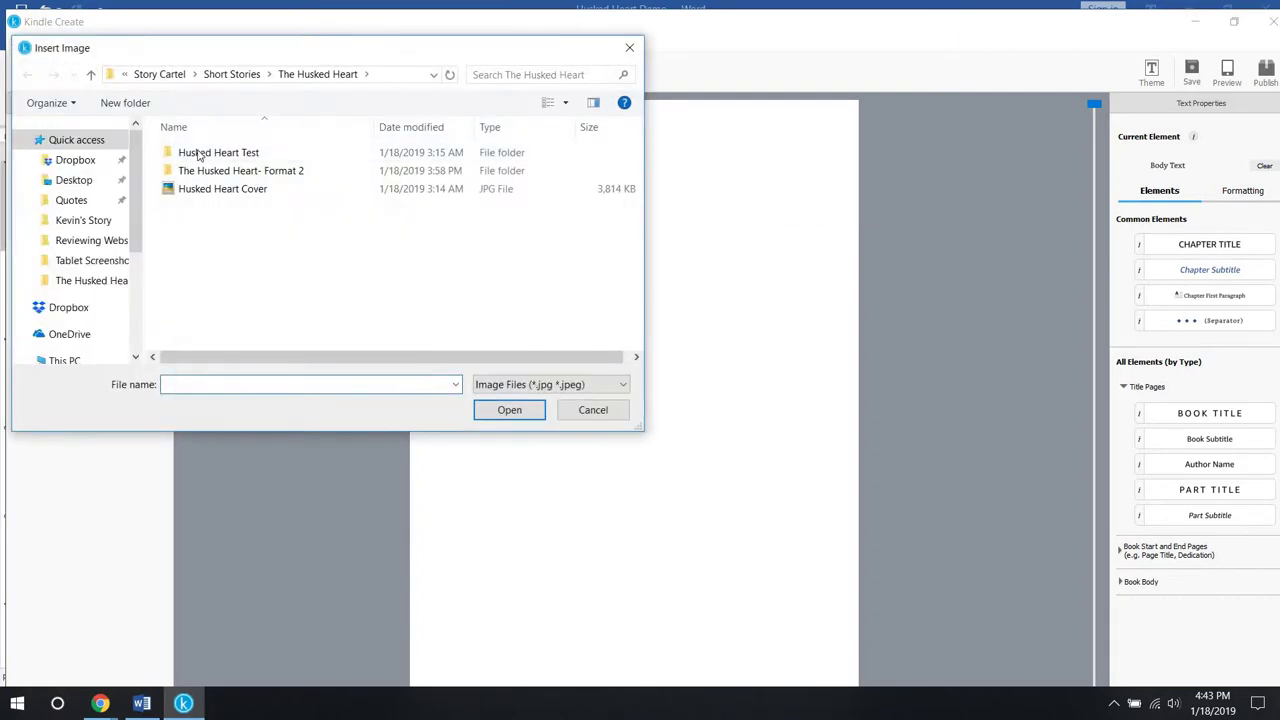
pyautogui.click(74, 180)
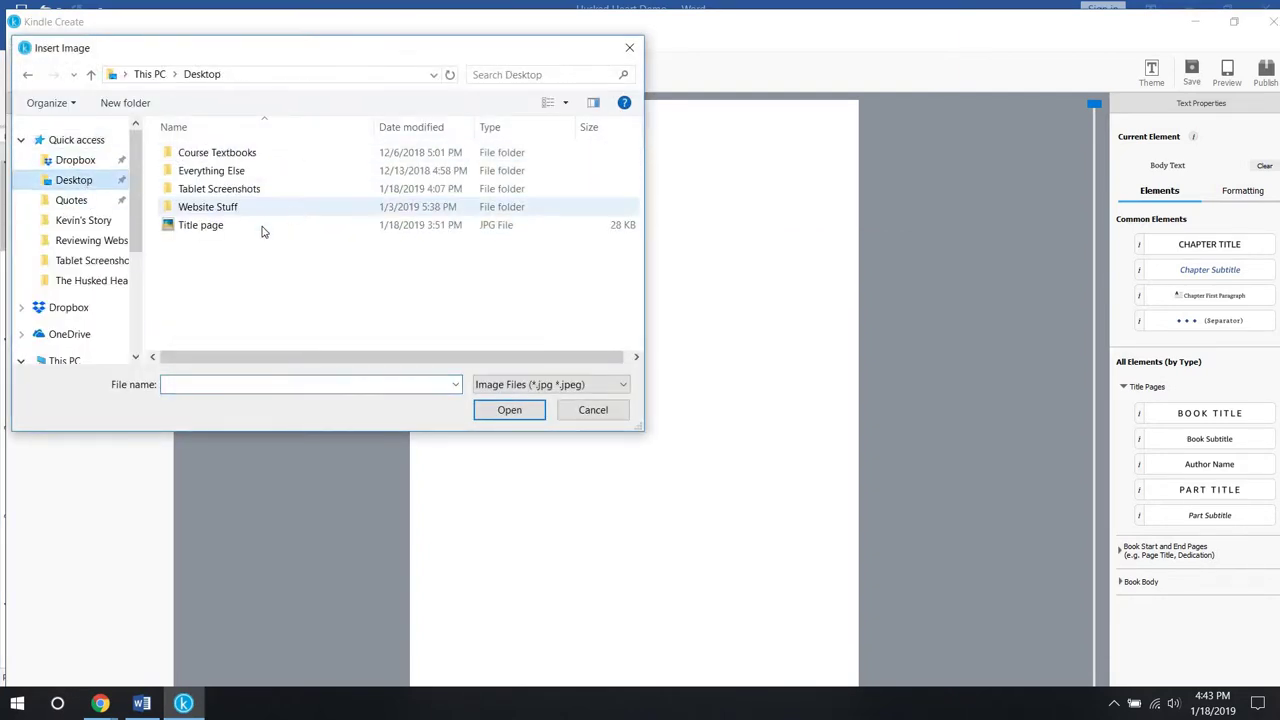
pyautogui.doubleClick(251, 228)
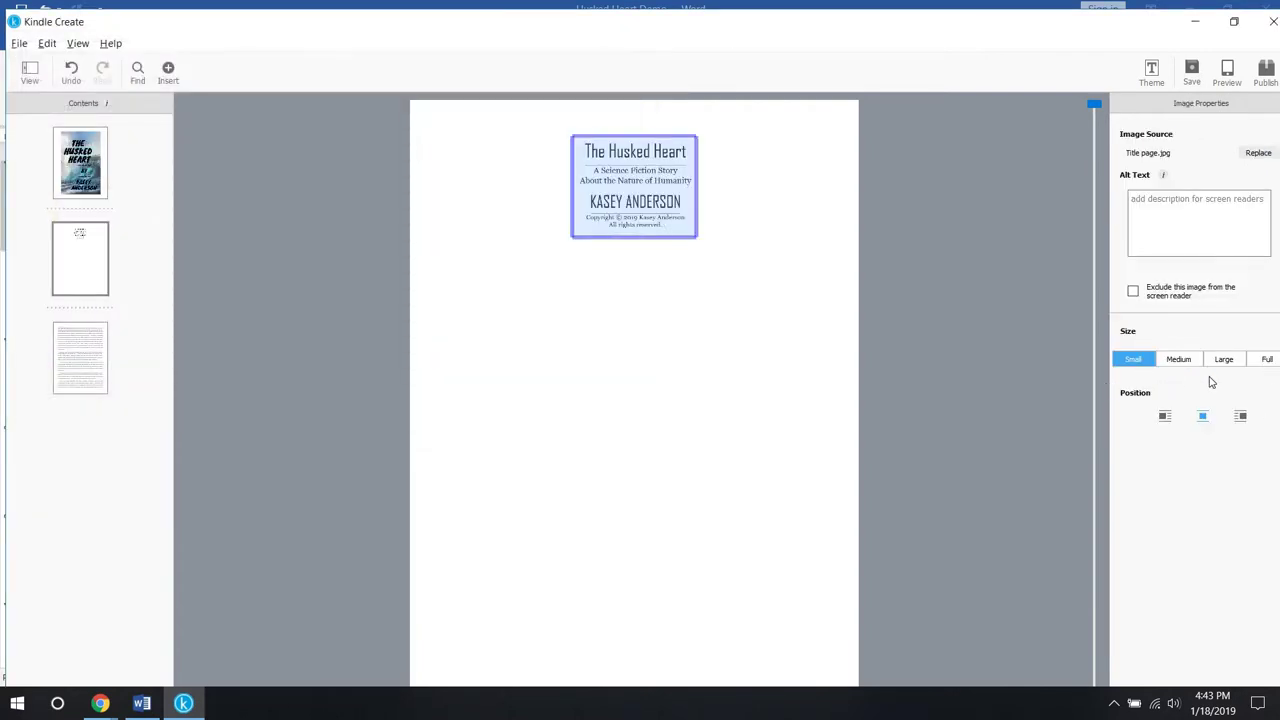
pyautogui.click(1267, 360)
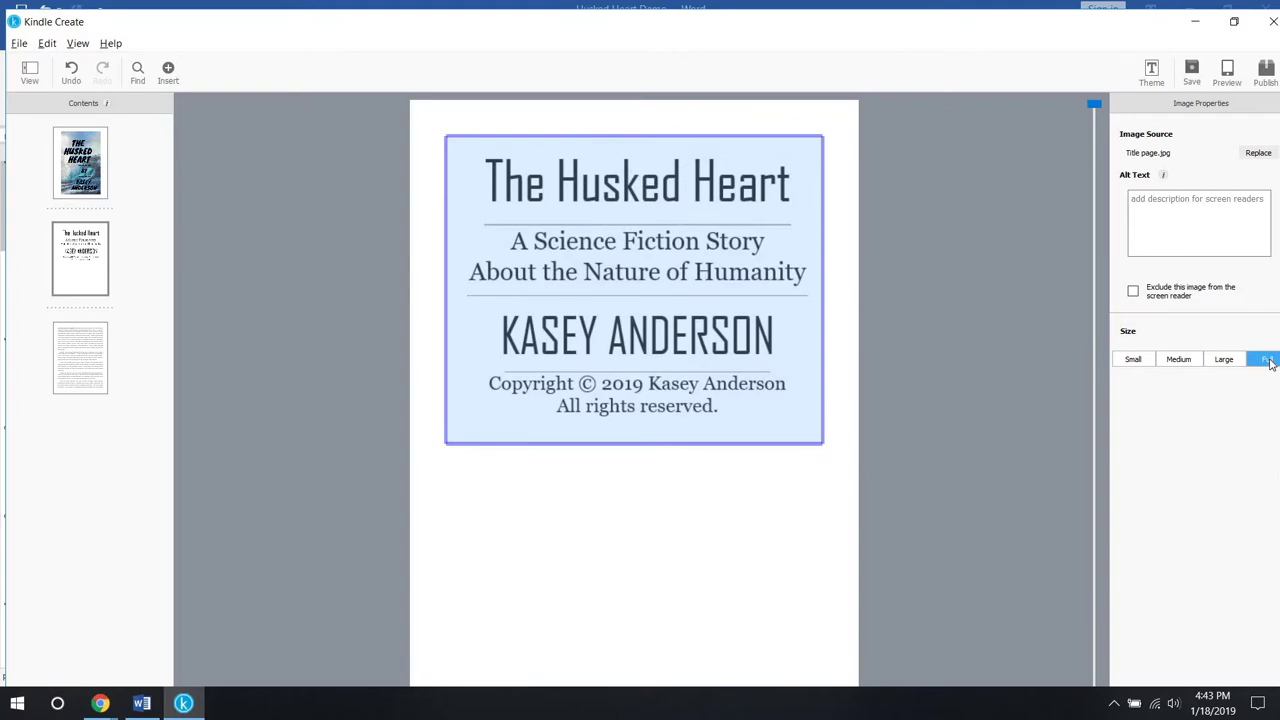
pyautogui.click(701, 507)
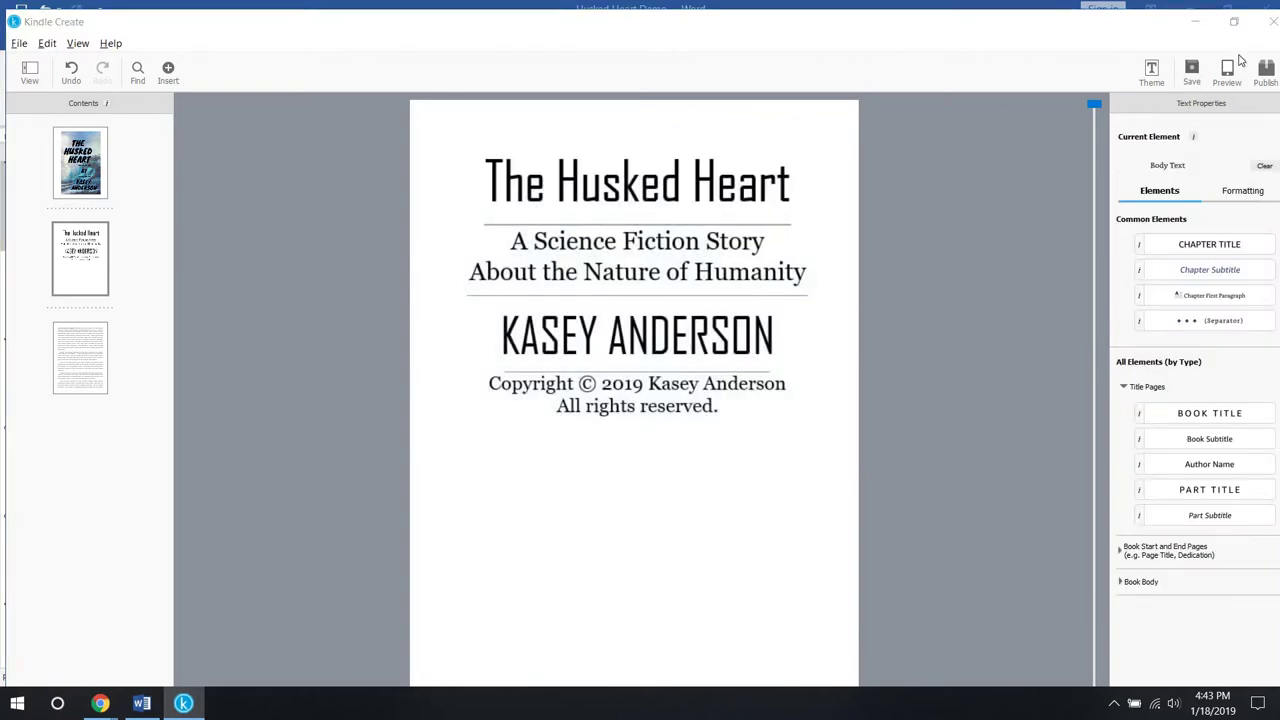
# Preview the book's pages in the tablet previewer and close the preview
pyautogui.click(1229, 68)
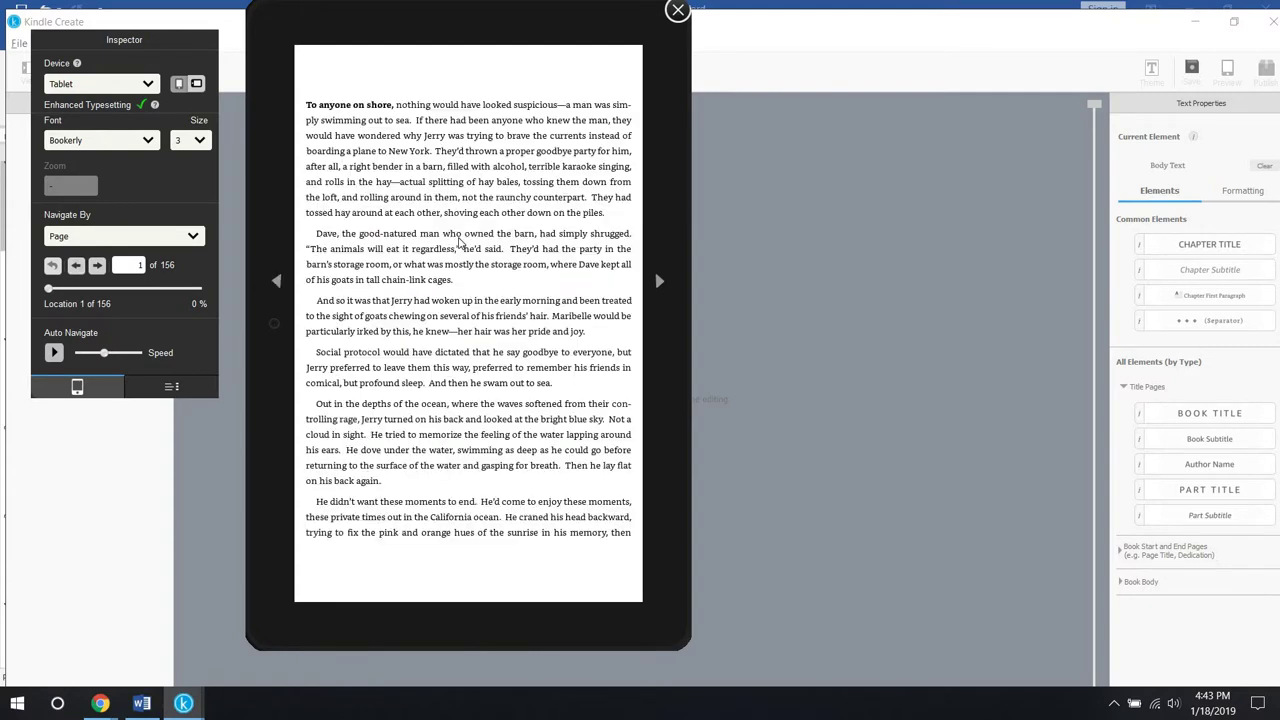
pyautogui.scroll(-15, 459, 241)
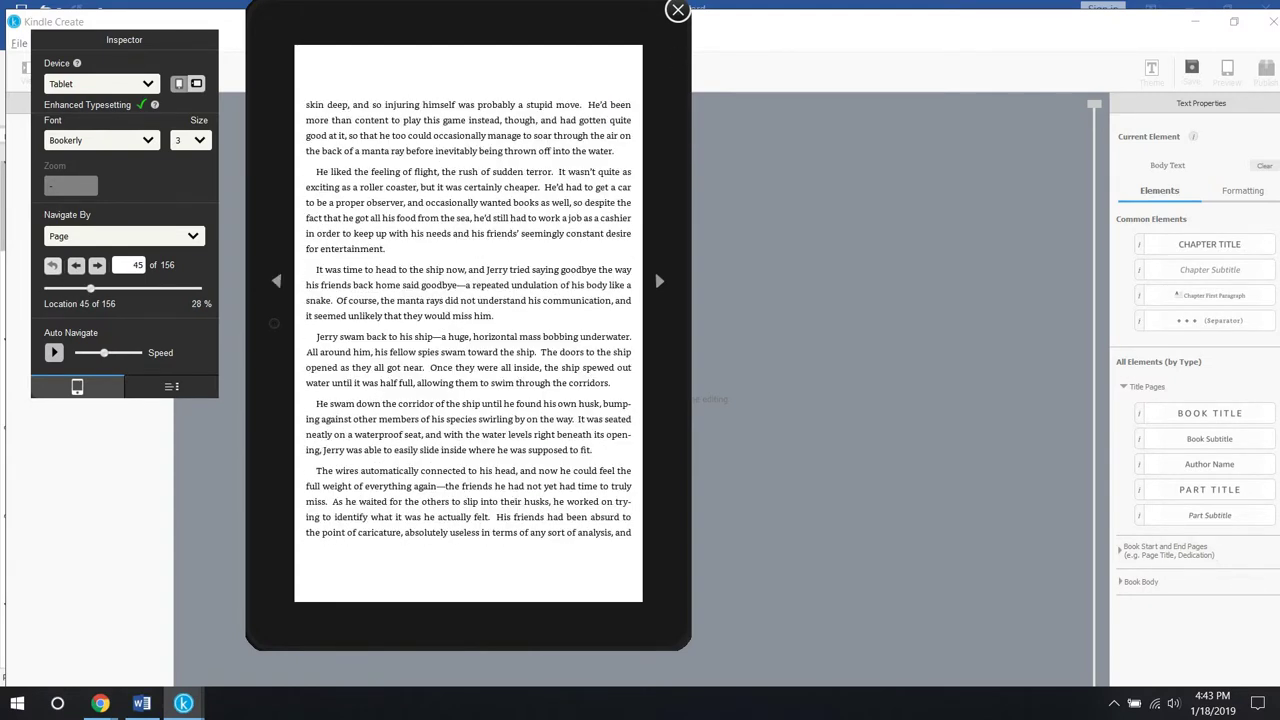
pyautogui.click(678, 10)
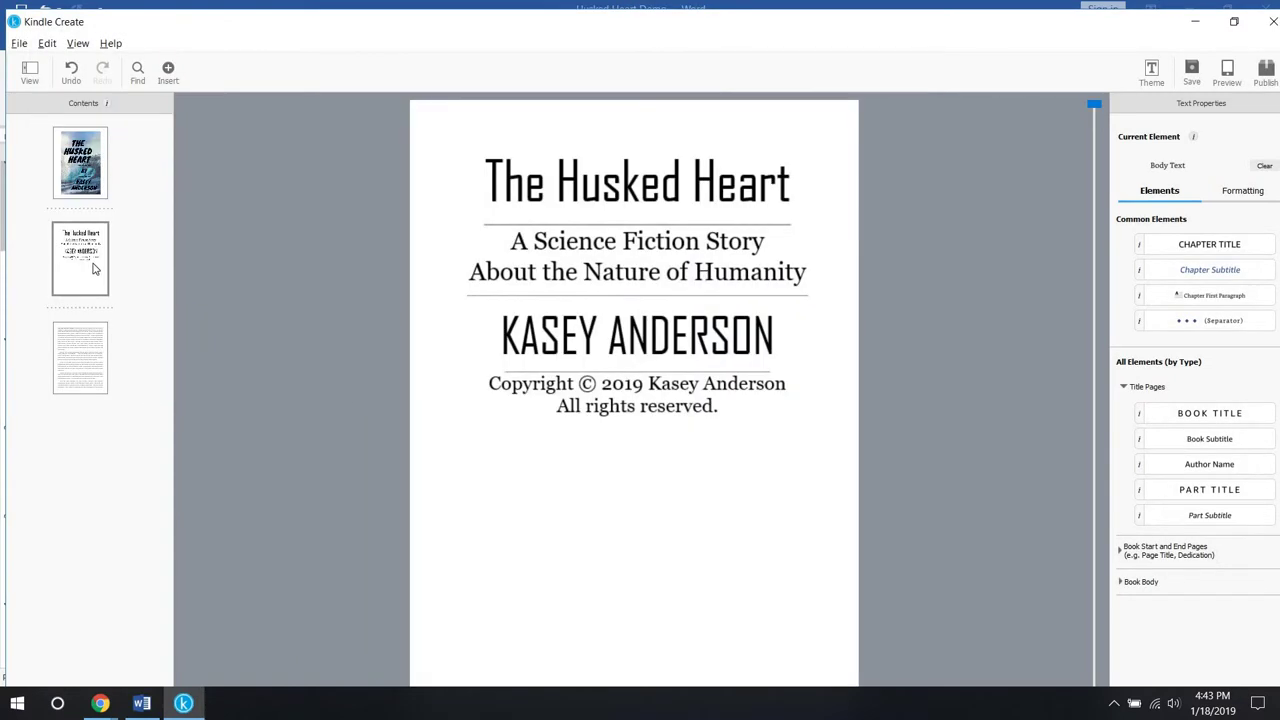
# Review the title page, the story text and the cover page in the maximized project window
pyautogui.click(95, 268)
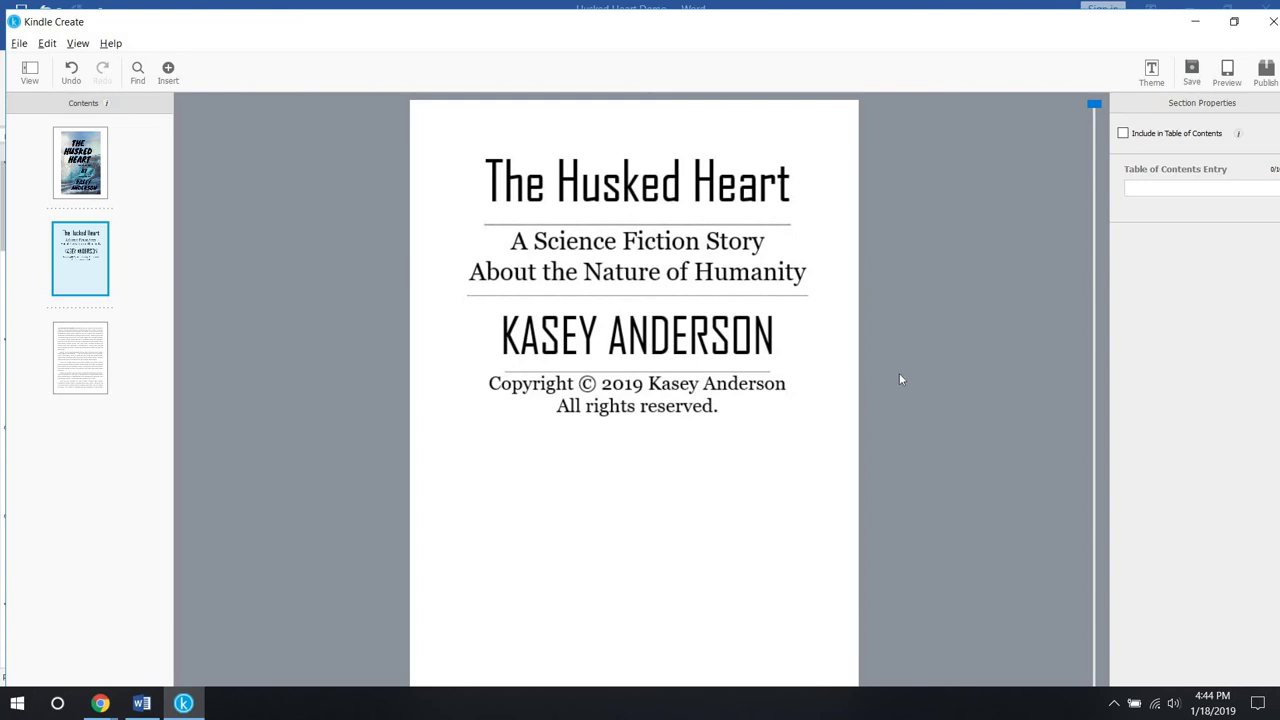
pyautogui.click(83, 355)
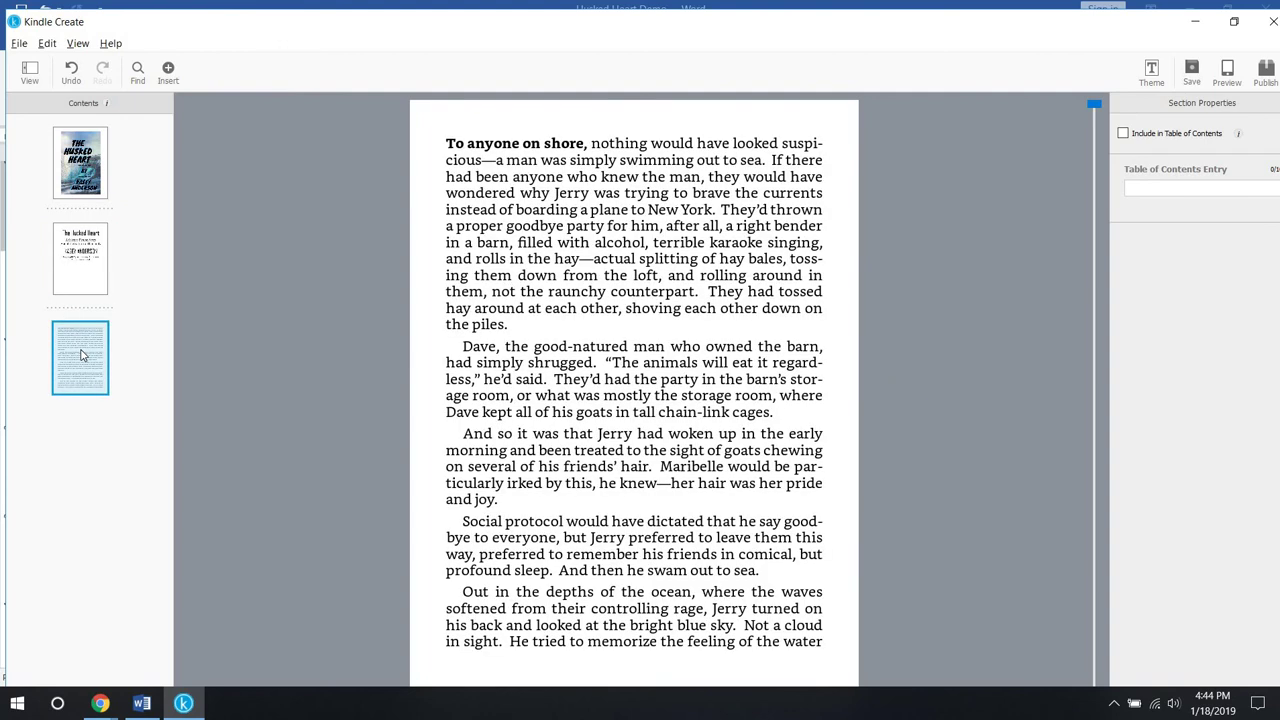
pyautogui.click(97, 175)
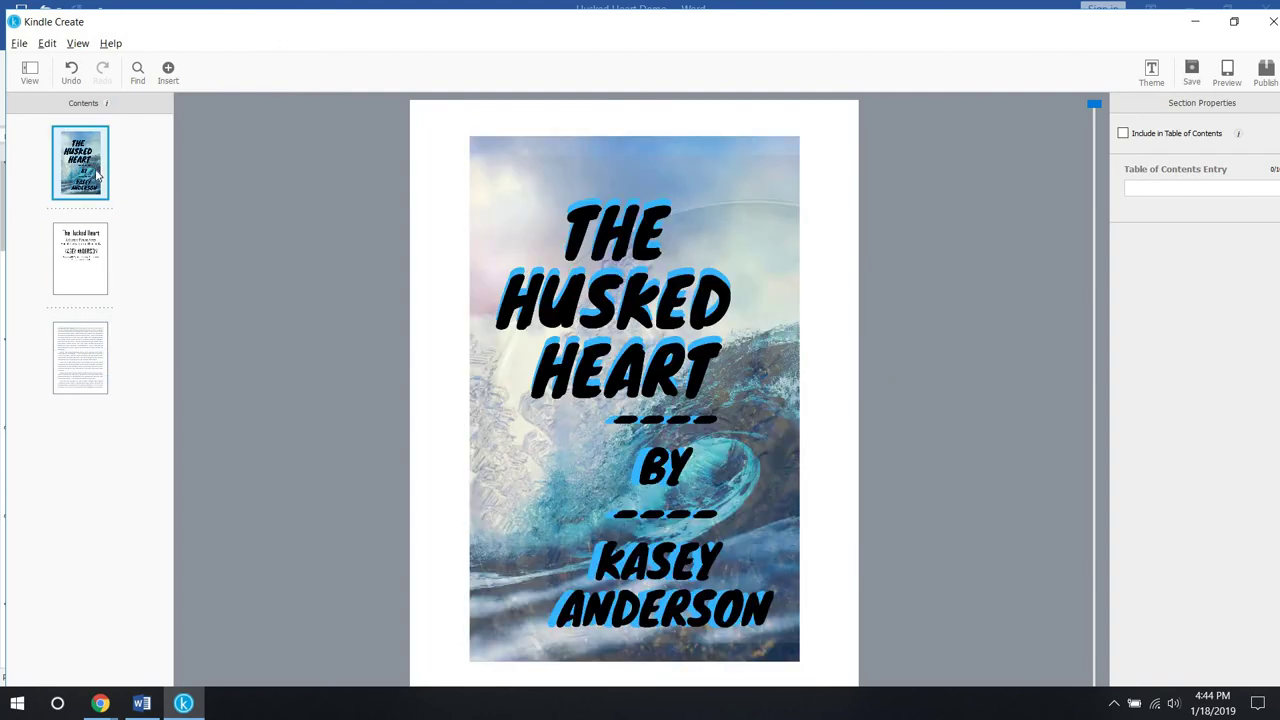
pyautogui.doubleClick(184, 30)
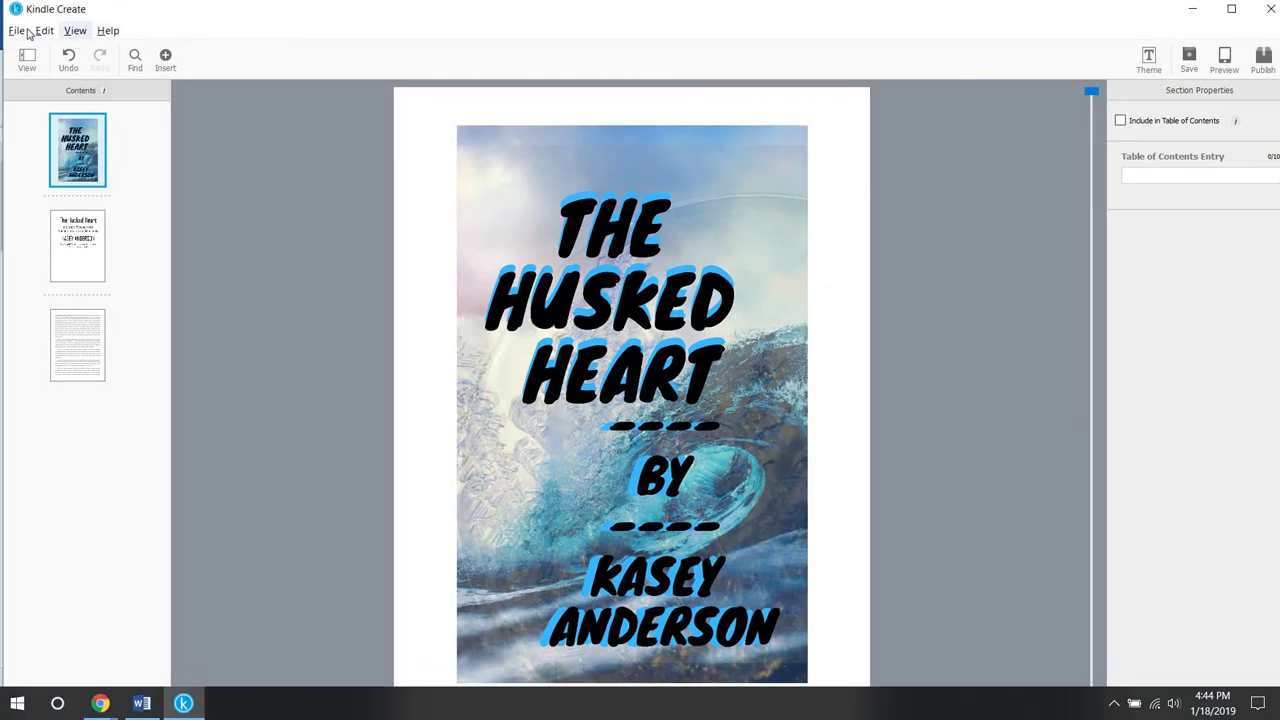
pyautogui.click(27, 33)
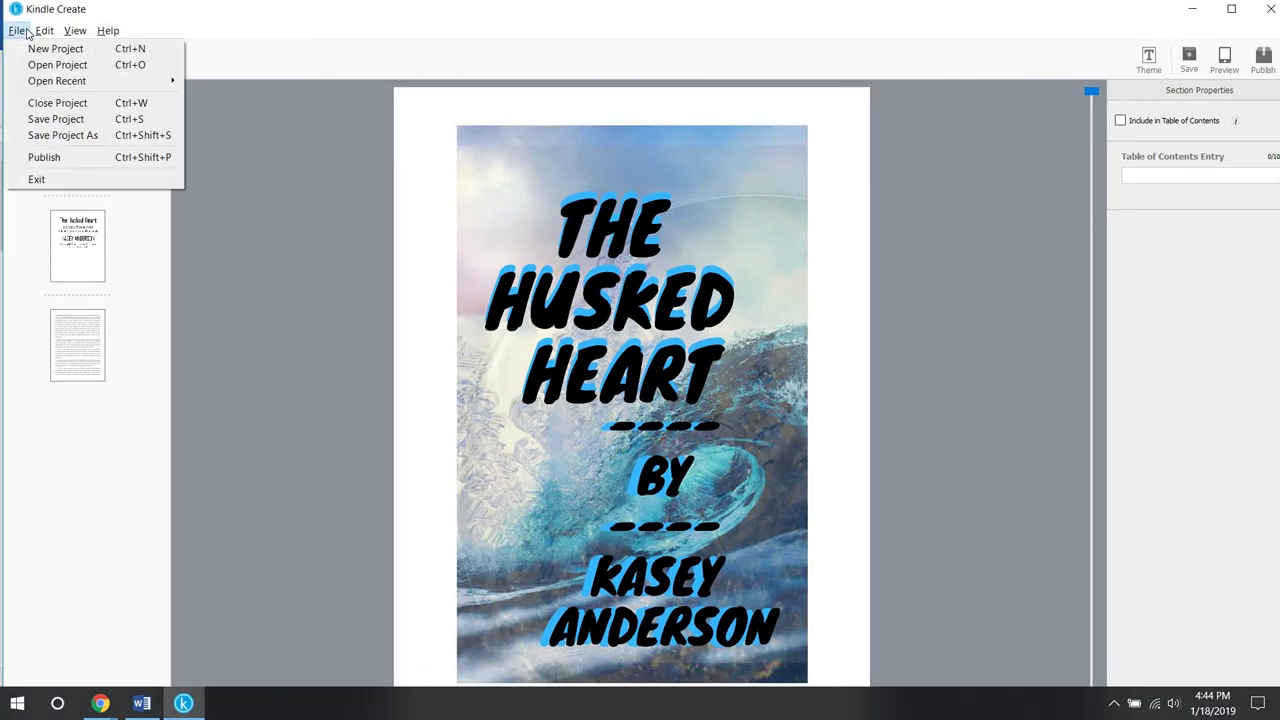
pyautogui.click(27, 33)
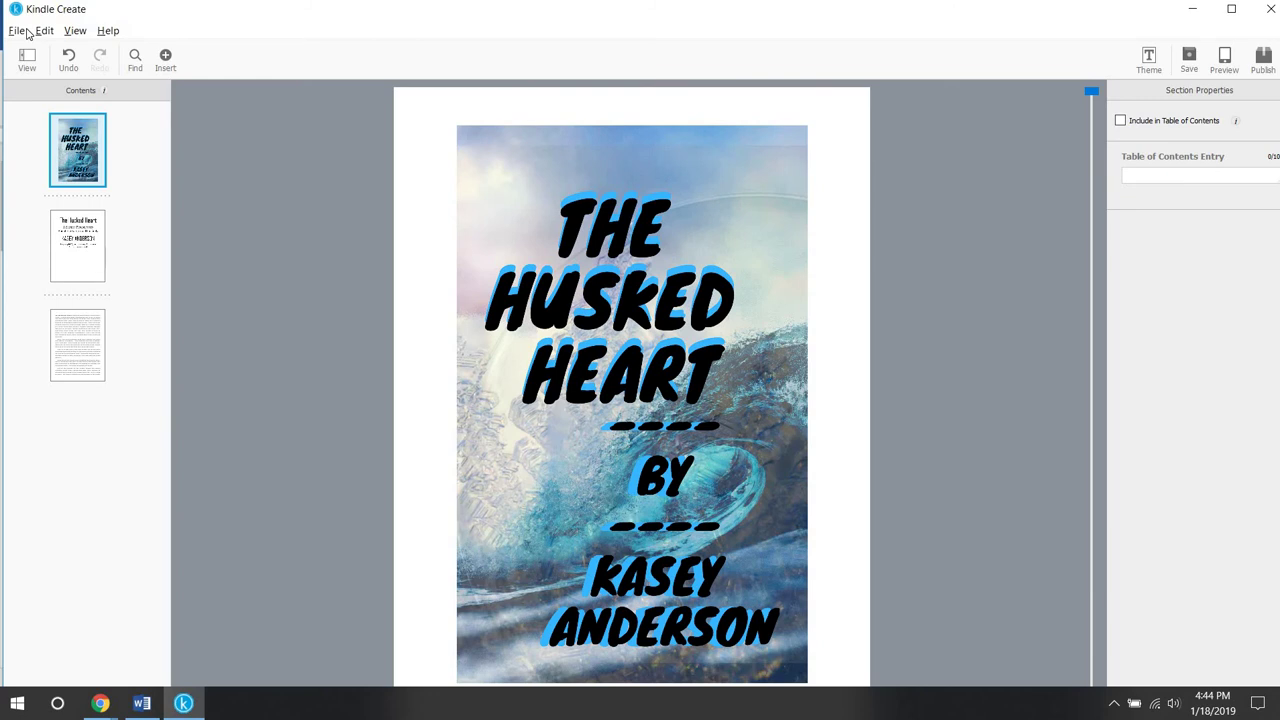